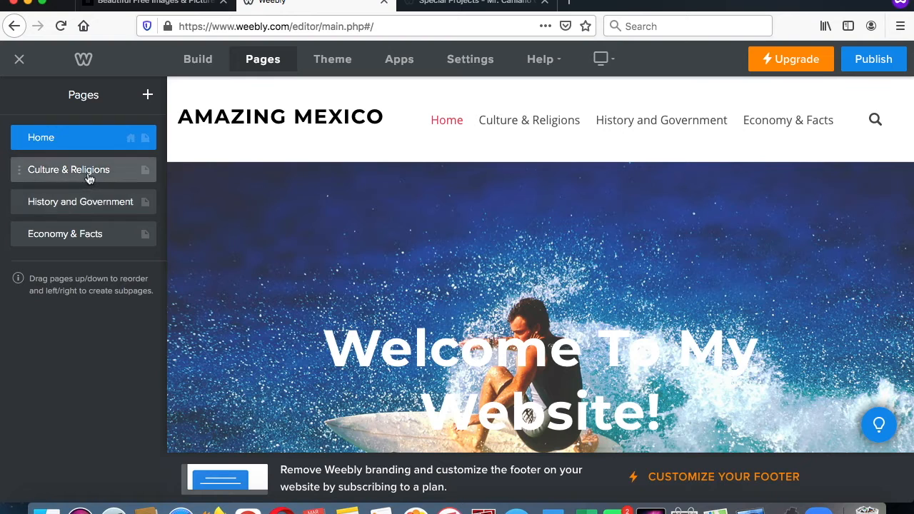
# Step: Delete the "History and Government" page from the site
pyautogui.click(62, 203)
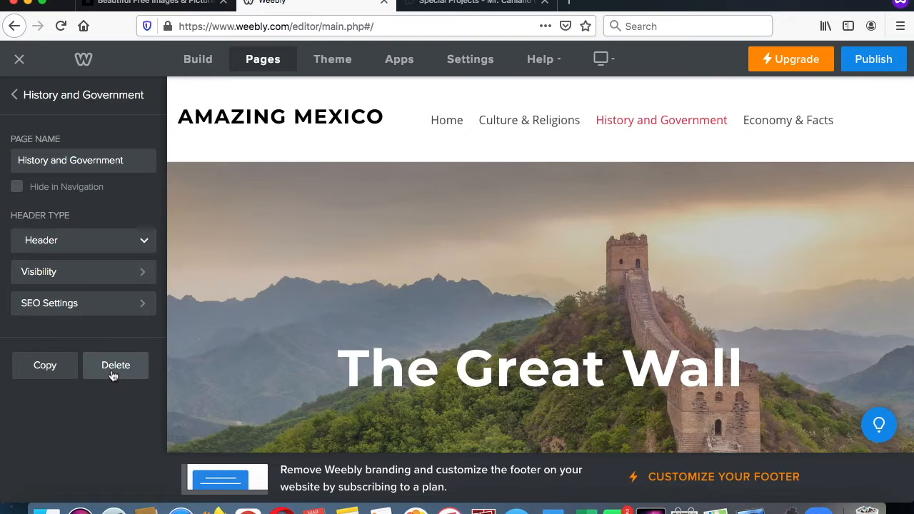
pyautogui.click(113, 374)
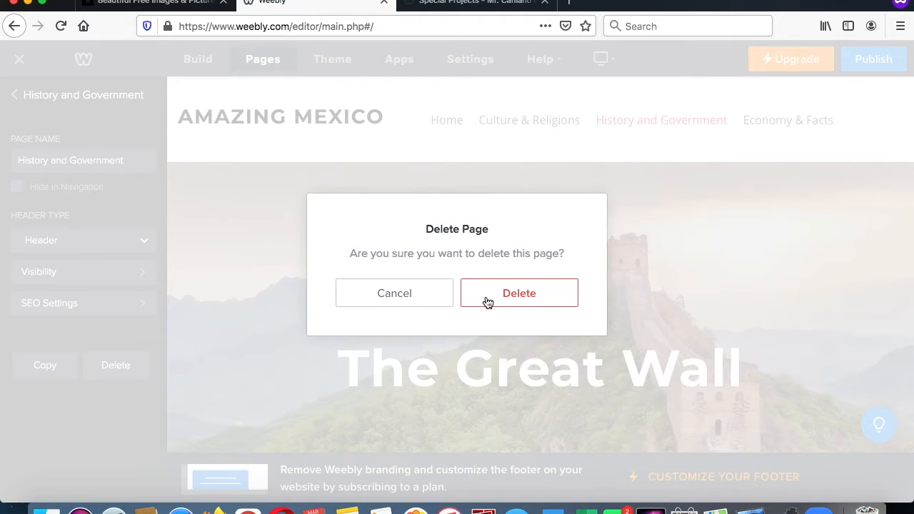
pyautogui.click(493, 294)
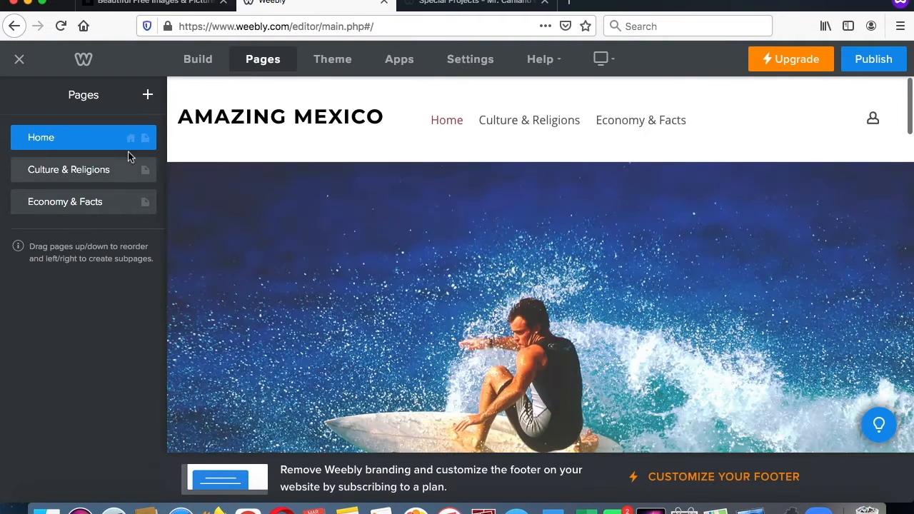
# Step: Add a standard page named "History & Government" and place it between Culture & Religions and Economy & Facts
pyautogui.click(148, 96)
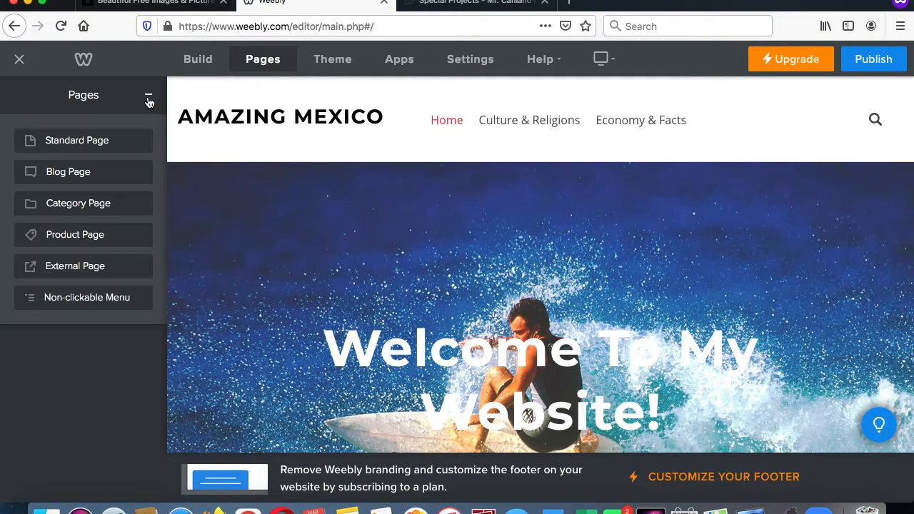
pyautogui.click(101, 145)
pyautogui.write('is')
pyautogui.press('BackSpace')
pyautogui.press('BackSpace')
pyautogui.write('History & Government')
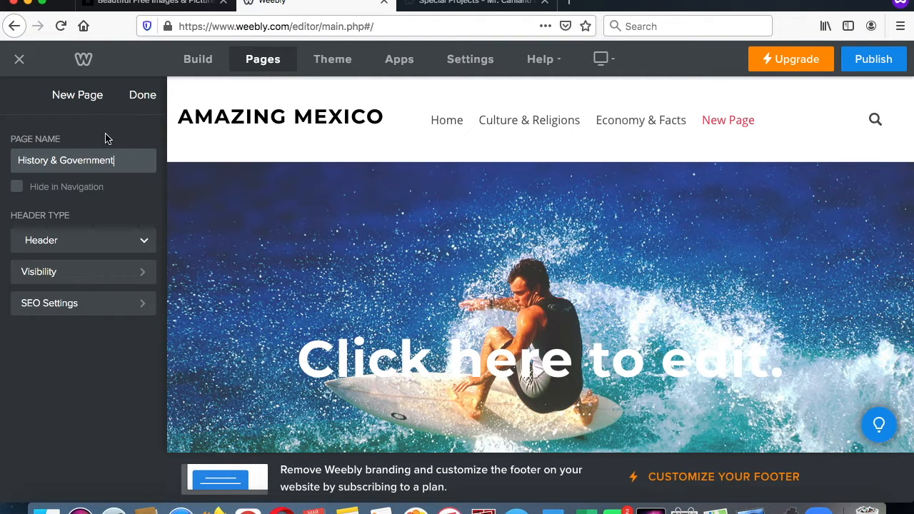
pyautogui.click(141, 97)
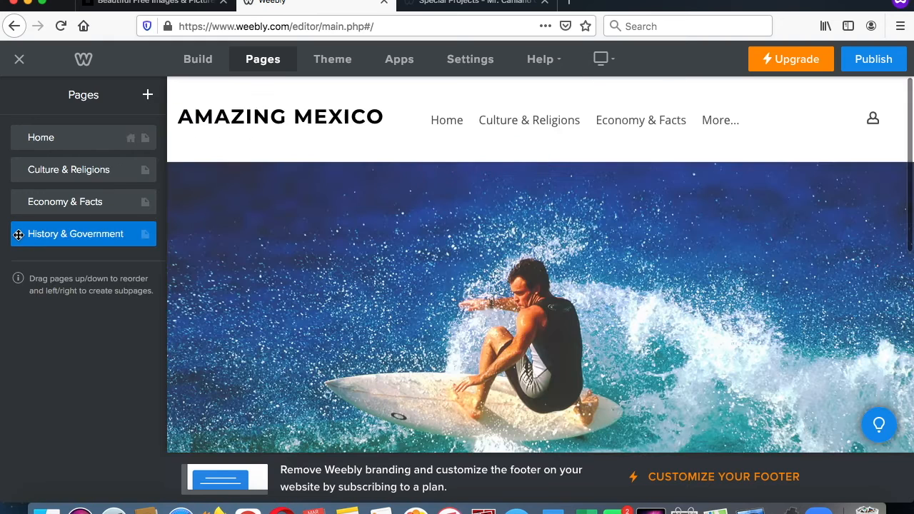
pyautogui.moveTo(99, 234); pyautogui.dragTo(20, 197)
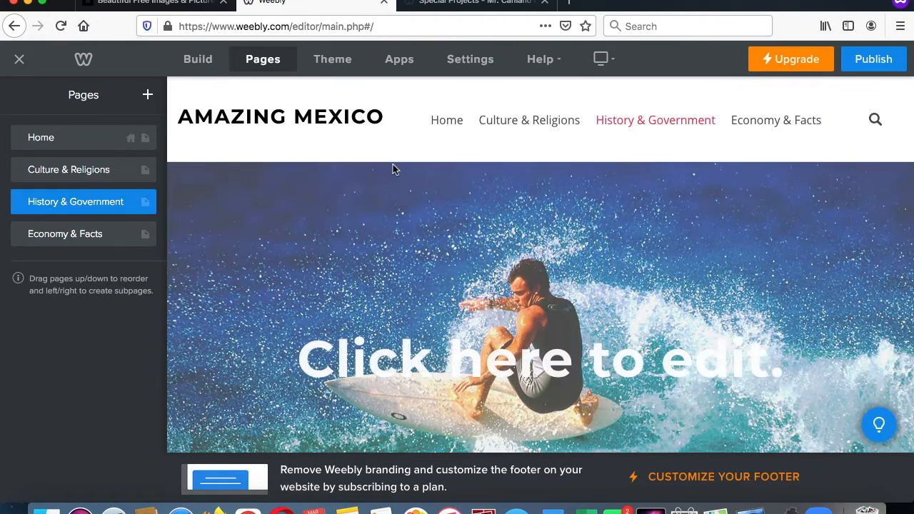
# Step: Replace the placeholder header text on the new page with "History & Government"
pyautogui.scroll(-2, 586, 229)
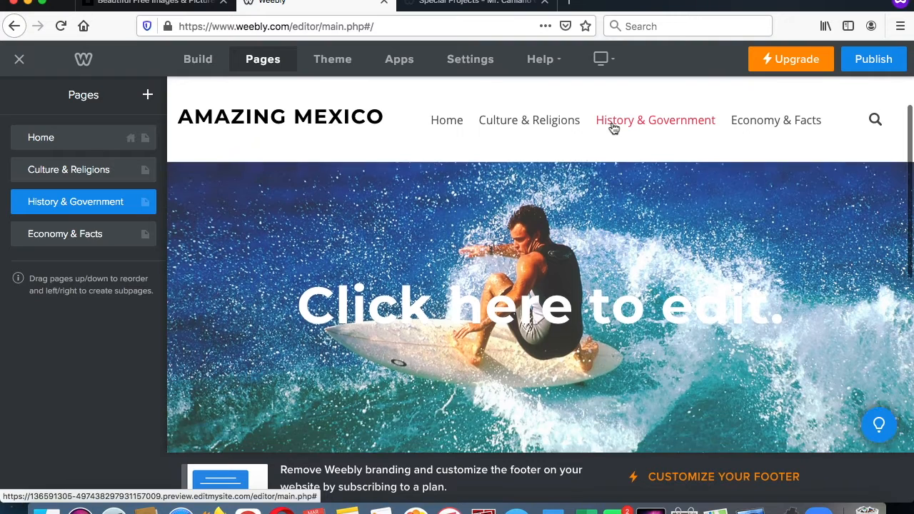
pyautogui.click(560, 329)
pyautogui.write('HI')
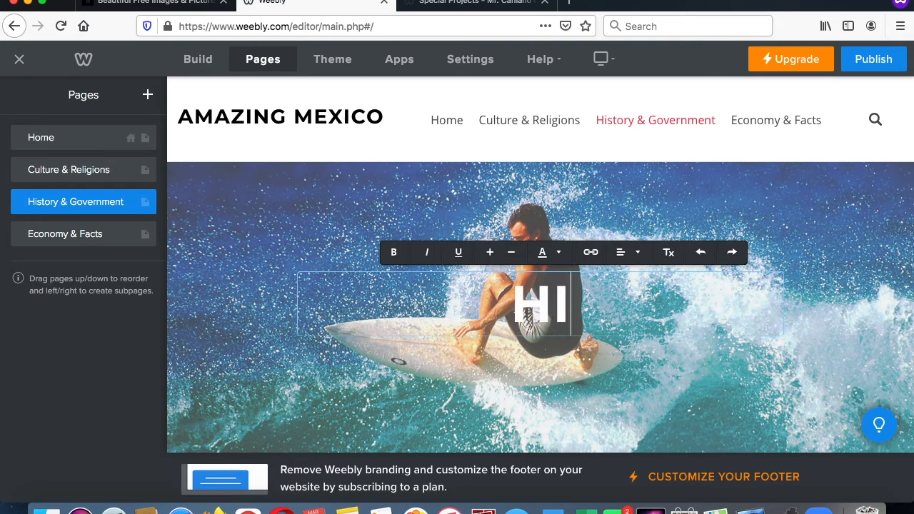
pyautogui.press('BackSpace')
pyautogui.write('istor')
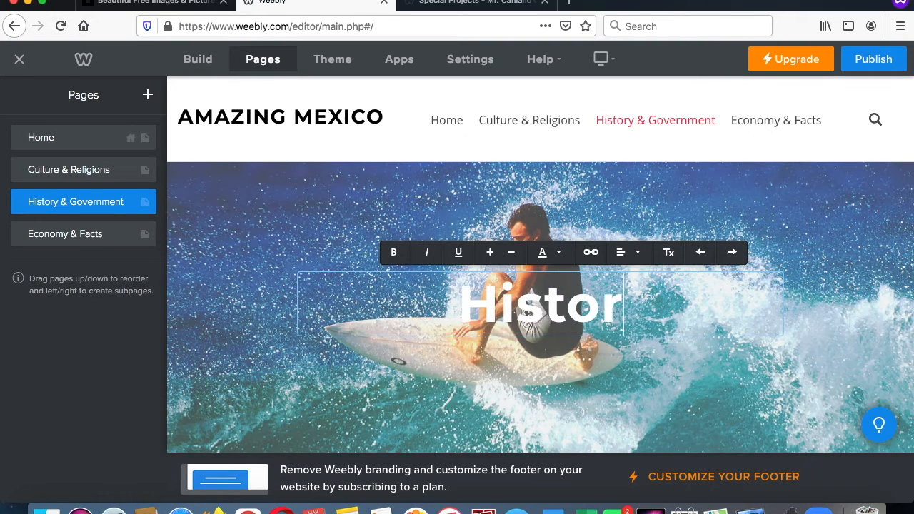
pyautogui.write('y & GOvern')
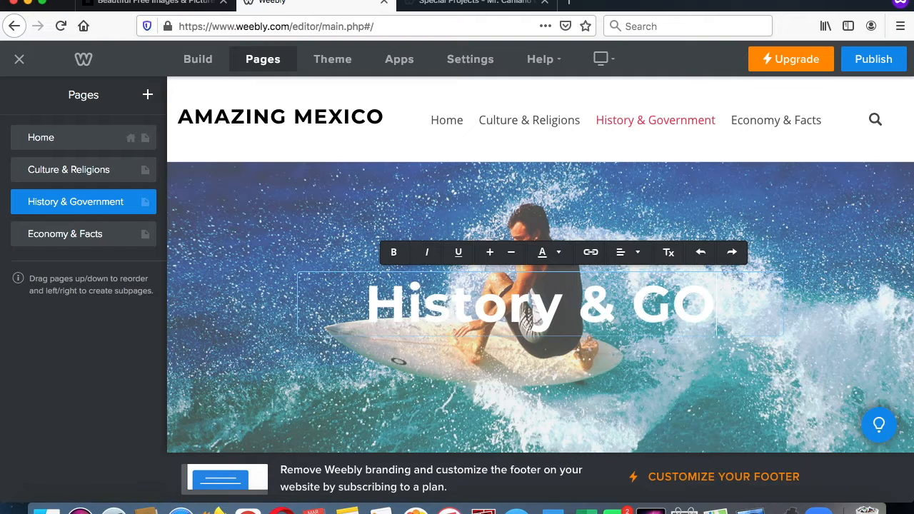
pyautogui.press('BackSpace')
pyautogui.press('BackSpace')
pyautogui.press('BackSpace')
pyautogui.press('BackSpace')
pyautogui.press('BackSpace')
pyautogui.write('overnment')
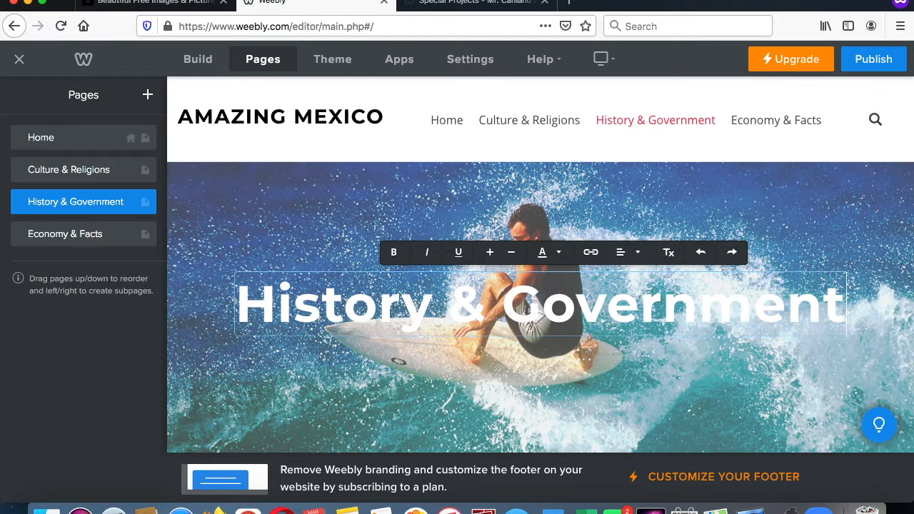
# Step: Change the whole "History & Government" header text to dark red
pyautogui.tripleClick(513, 305)
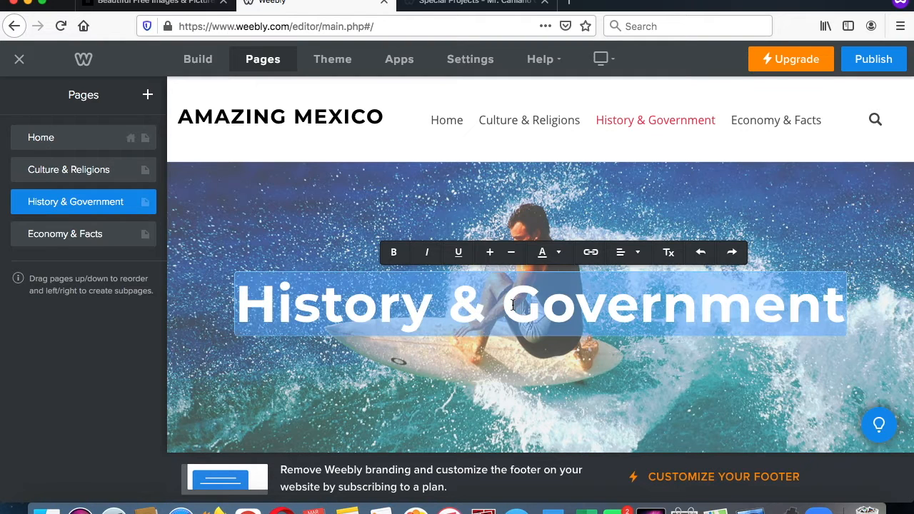
pyautogui.click(557, 256)
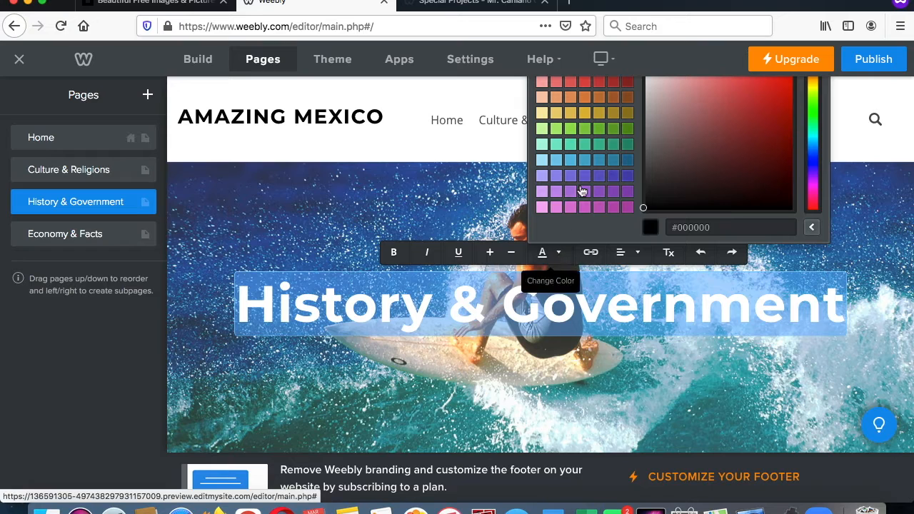
pyautogui.click(626, 85)
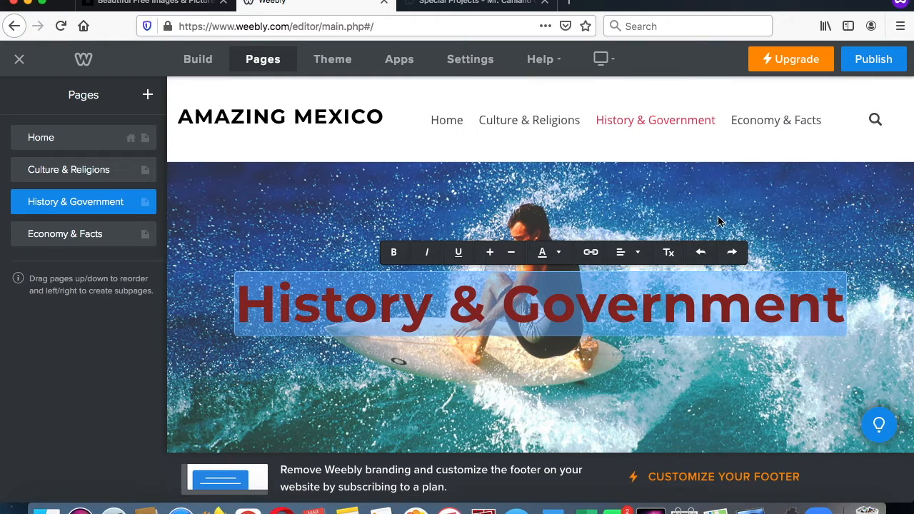
# Step: Replace the header's surfer image background with a solid pale pinkish-gray color
pyautogui.scroll(-5, 721, 217)
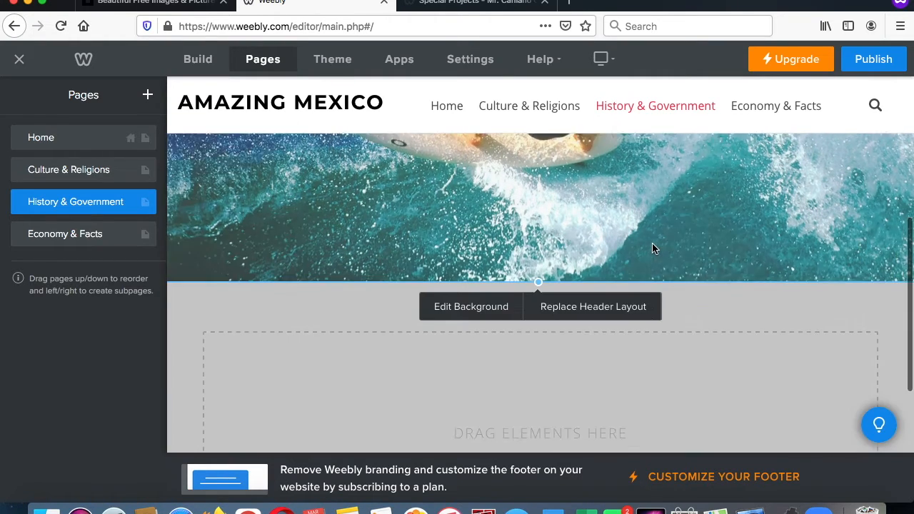
pyautogui.scroll(-2, 651, 248)
pyautogui.click(475, 241)
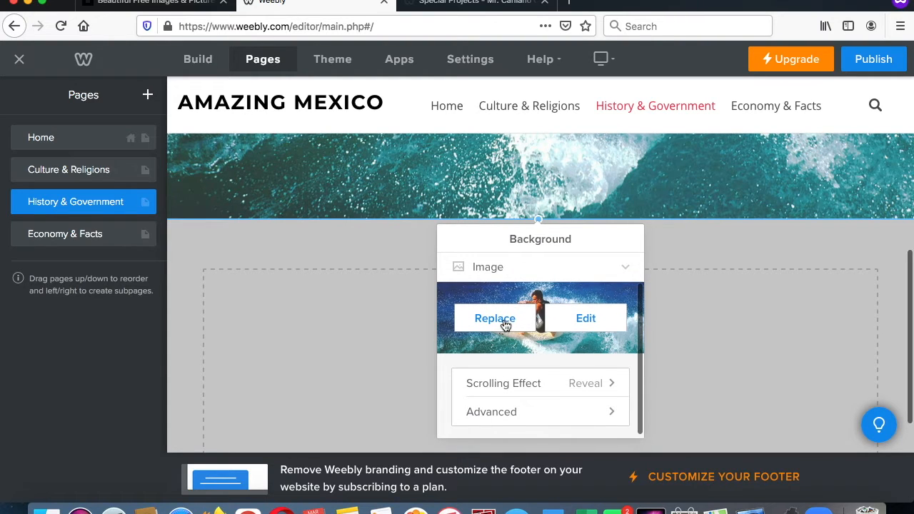
pyautogui.click(626, 268)
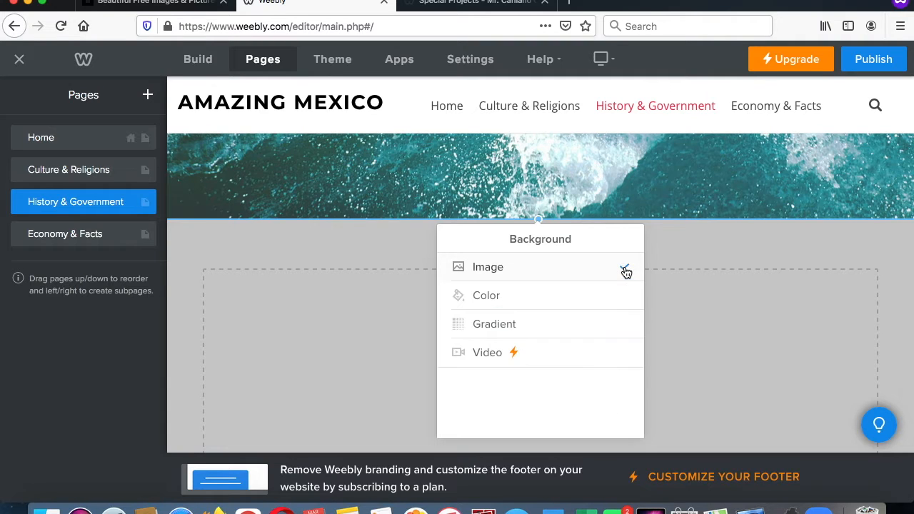
pyautogui.click(538, 294)
pyautogui.click(539, 318)
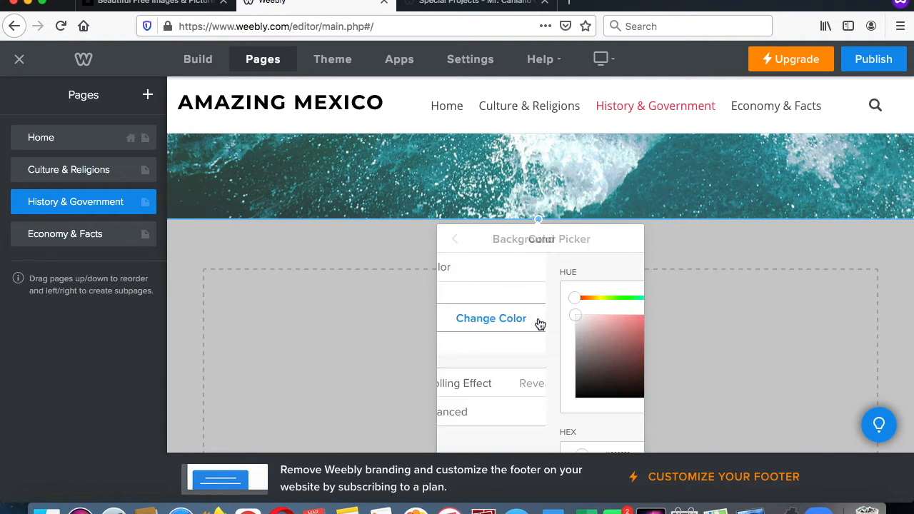
pyautogui.moveTo(470, 322)
pyautogui.mouseDown()
pyautogui.moveTo(518, 365)
pyautogui.moveTo(610, 392)
pyautogui.moveTo(572, 361)
pyautogui.moveTo(493, 364)
pyautogui.moveTo(474, 324)
pyautogui.mouseUp()
pyautogui.click(396, 299)
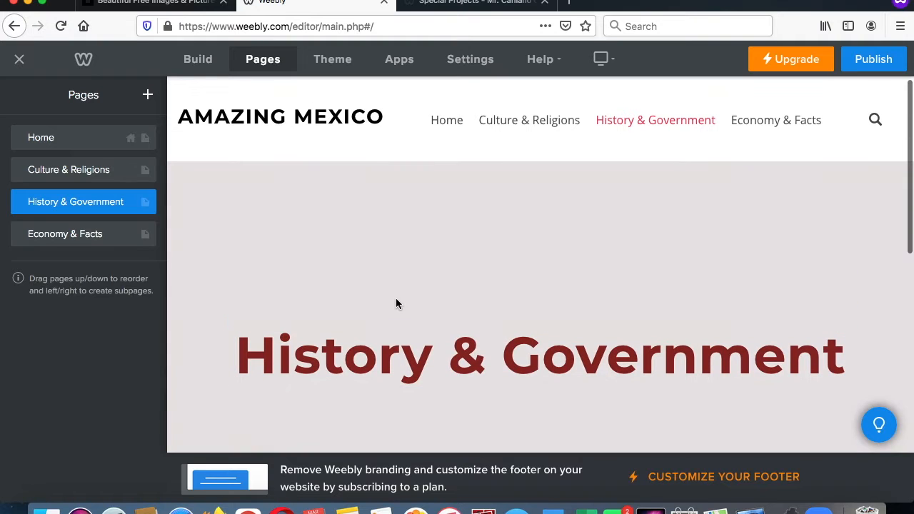
# Step: Look over the available page elements and the Home and Culture & Religions pages
pyautogui.scroll(-5, 491, 300)
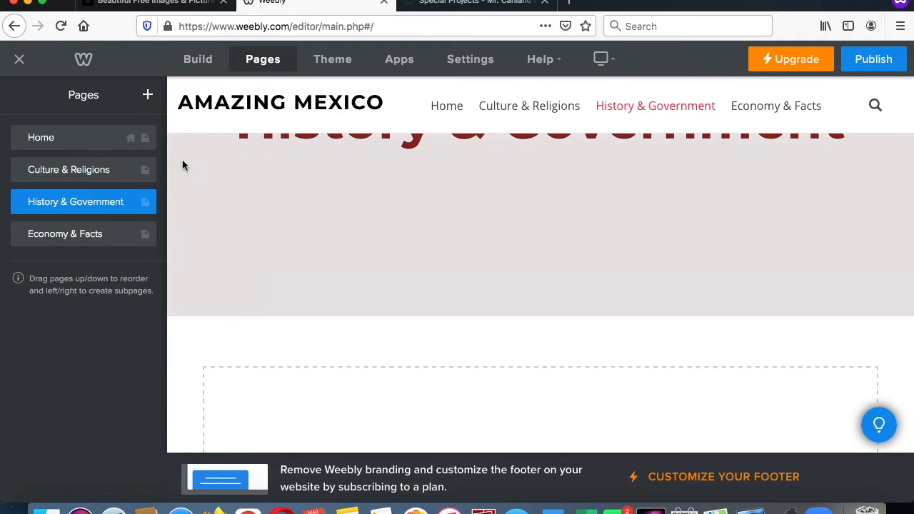
pyautogui.click(194, 63)
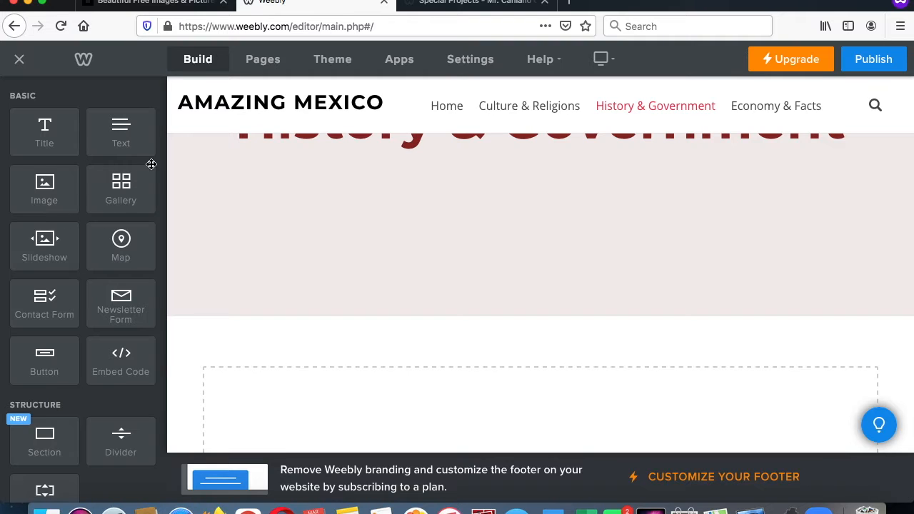
pyautogui.click(263, 60)
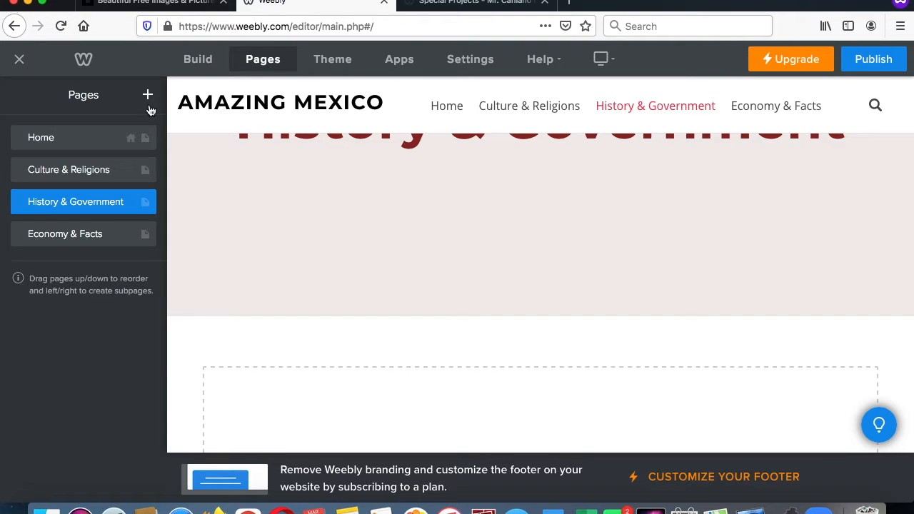
pyautogui.click(74, 144)
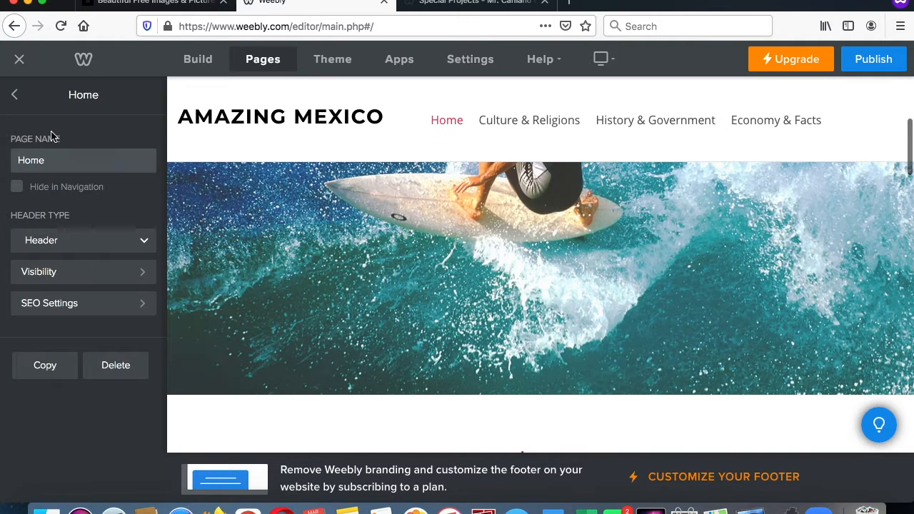
pyautogui.click(14, 94)
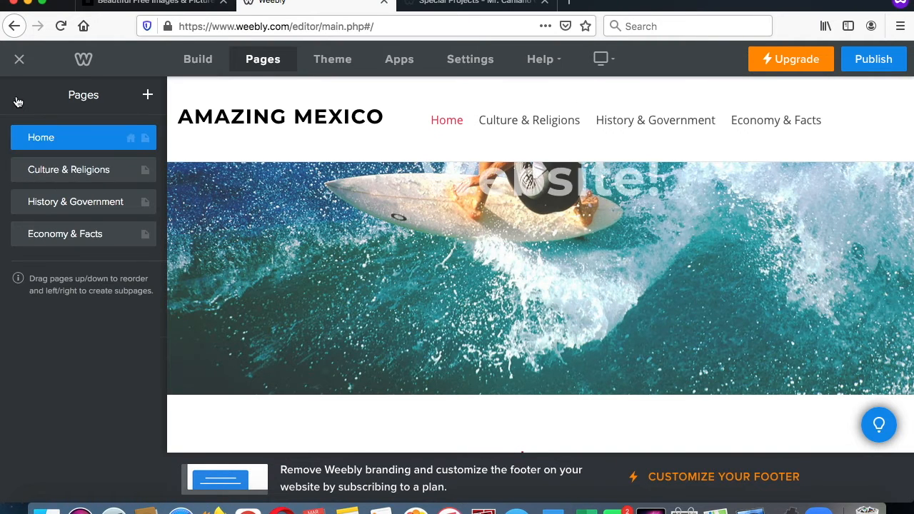
pyautogui.click(47, 174)
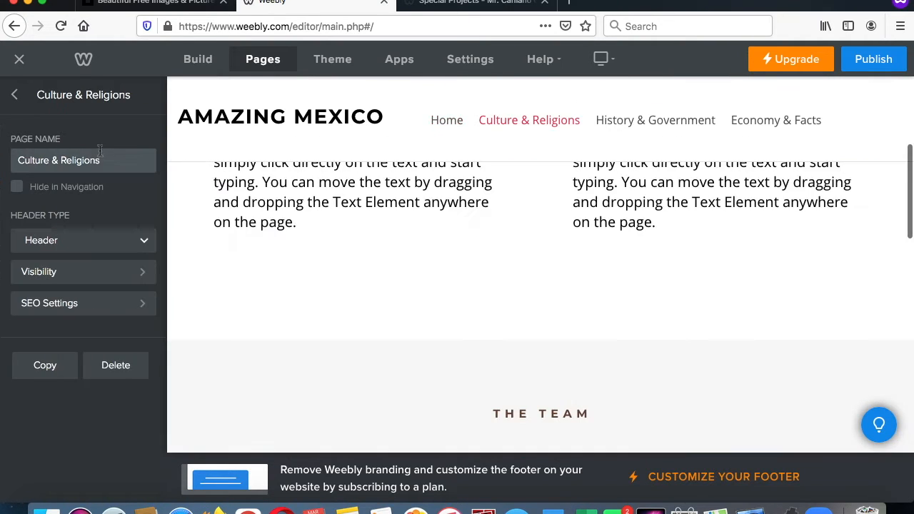
pyautogui.click(21, 102)
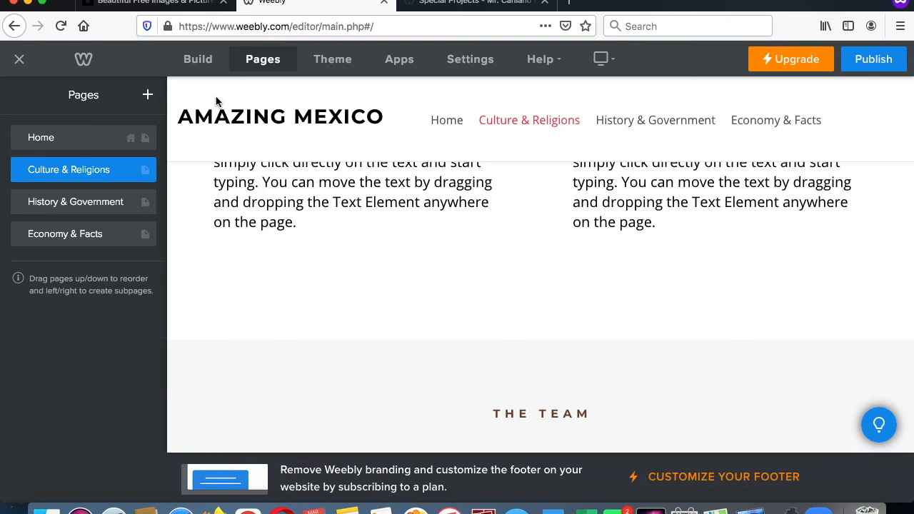
# Step: Add a title element reading "History" below the header on the History & Government page
pyautogui.click(106, 205)
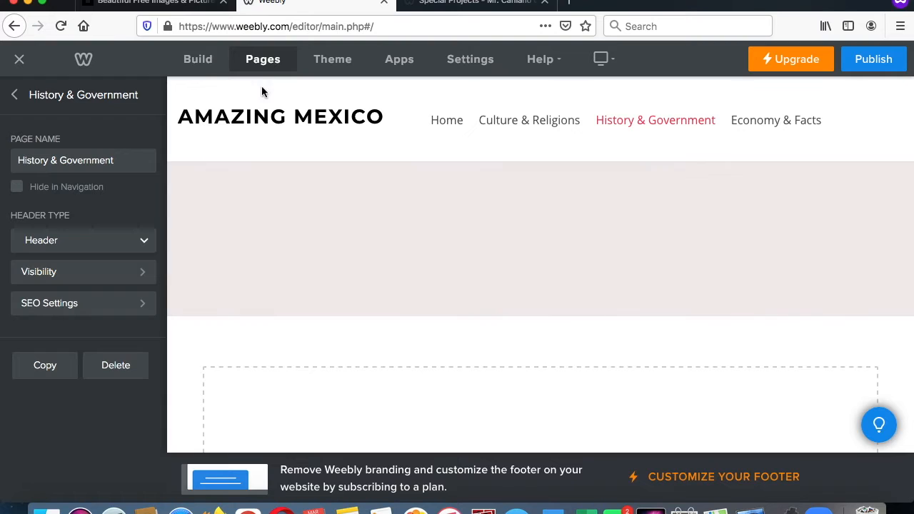
pyautogui.click(199, 68)
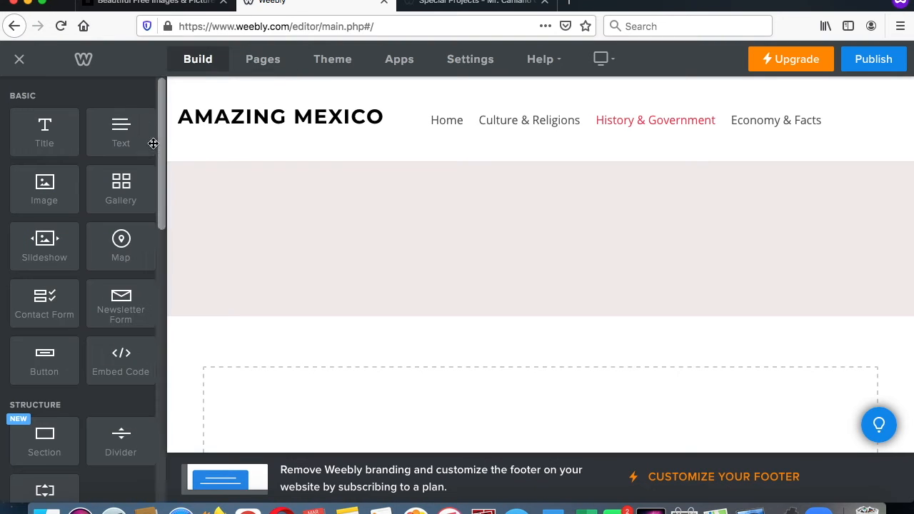
pyautogui.moveTo(52, 137); pyautogui.dragTo(282, 391)
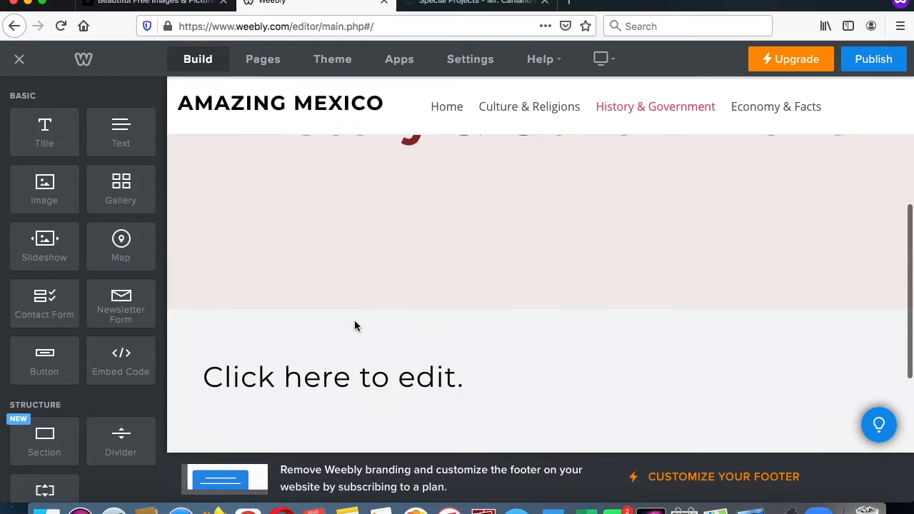
pyautogui.write('Hisotr')
pyautogui.press('BackSpace')
pyautogui.press('BackSpace')
pyautogui.press('BackSpace')
pyautogui.write('tor')
# Step: Add a text element under the History title reading "Mexico has an amazing history."
pyautogui.moveTo(131, 145); pyautogui.dragTo(269, 391)
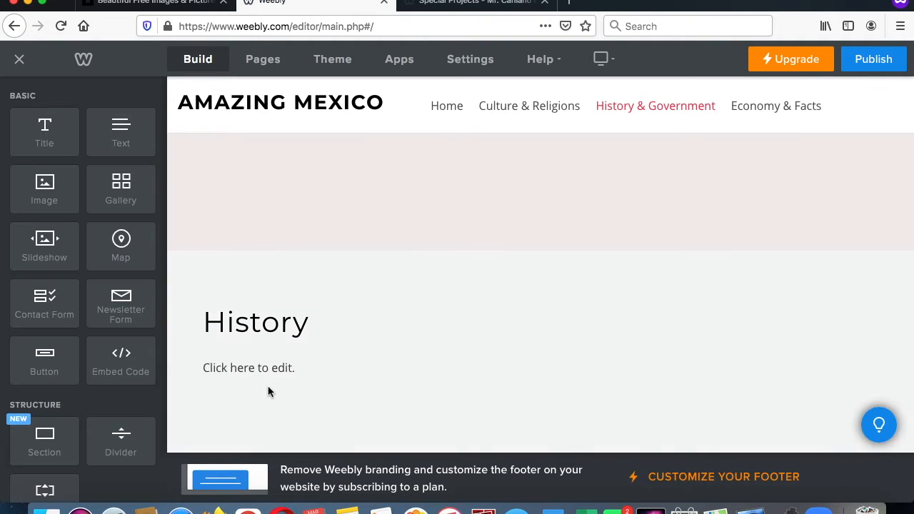
pyautogui.scroll(-2, 278, 357)
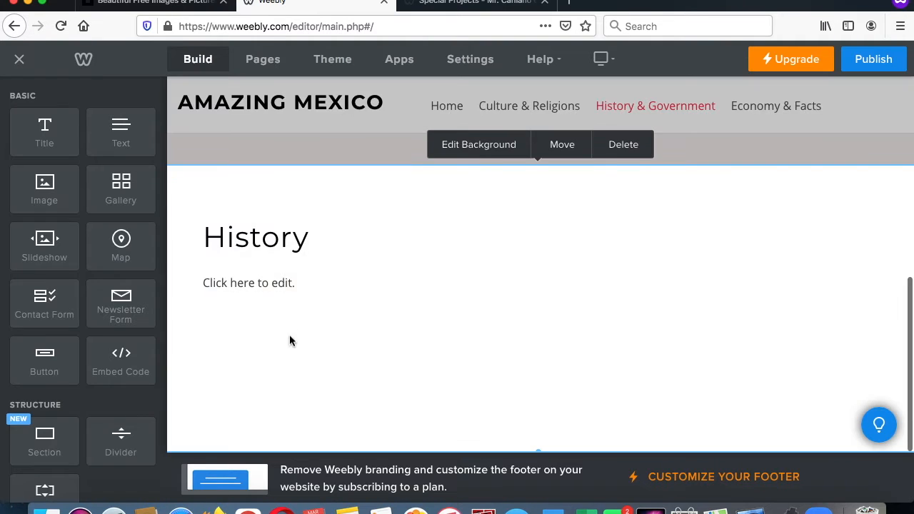
pyautogui.click(311, 281)
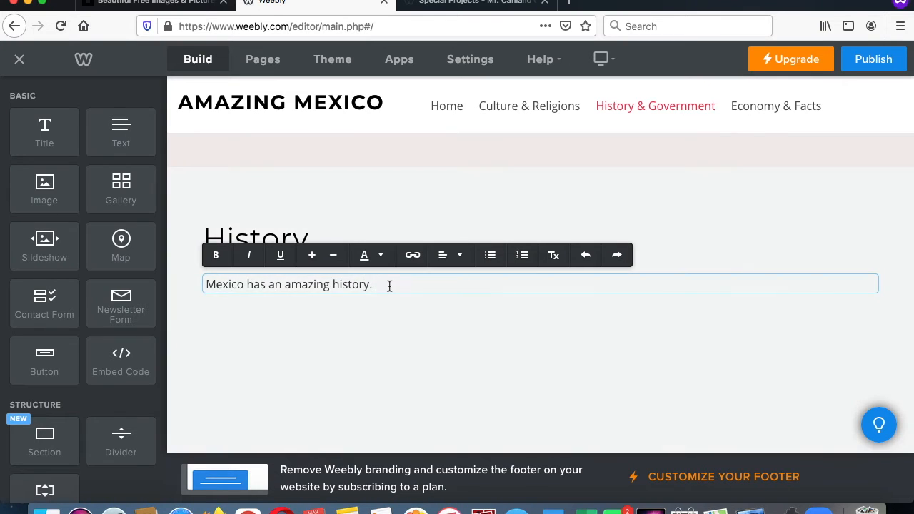
# Step: Color the sentence "Mexico has an amazing history." dark blue-violet
pyautogui.moveTo(387, 283); pyautogui.dragTo(209, 280)
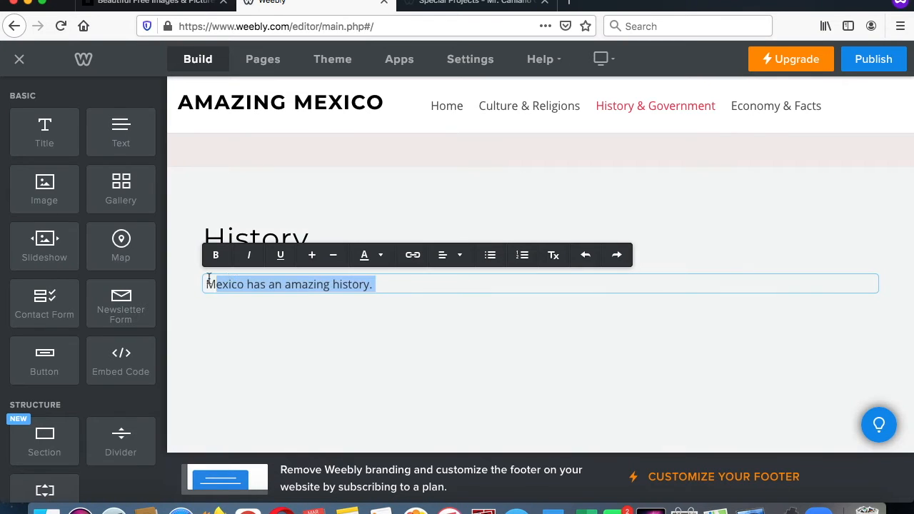
pyautogui.click(379, 255)
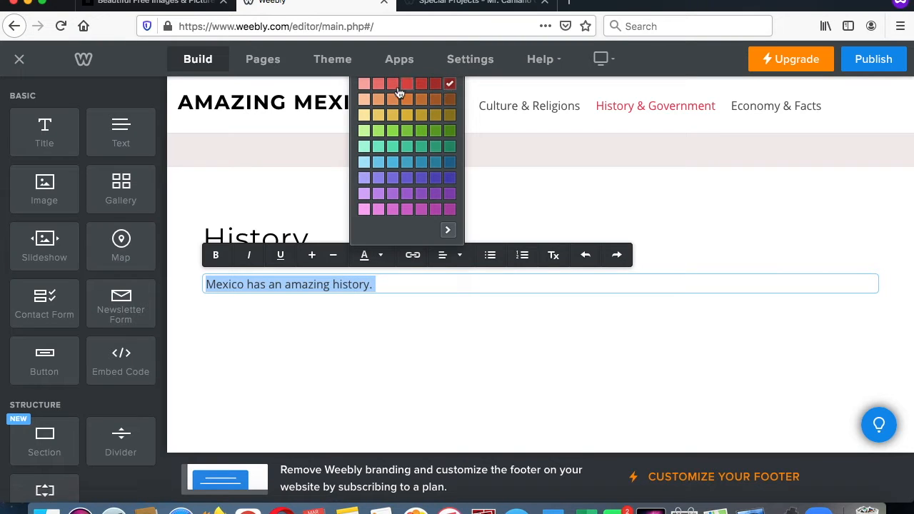
# Step: Try right alignment and a larger font size on the history sentence, restoring left alignment and the previous size
pyautogui.click(443, 255)
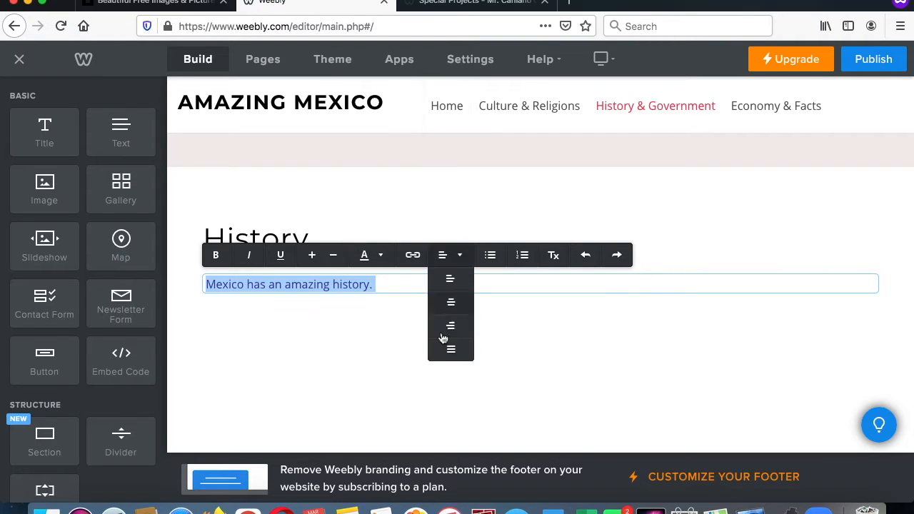
pyautogui.click(447, 327)
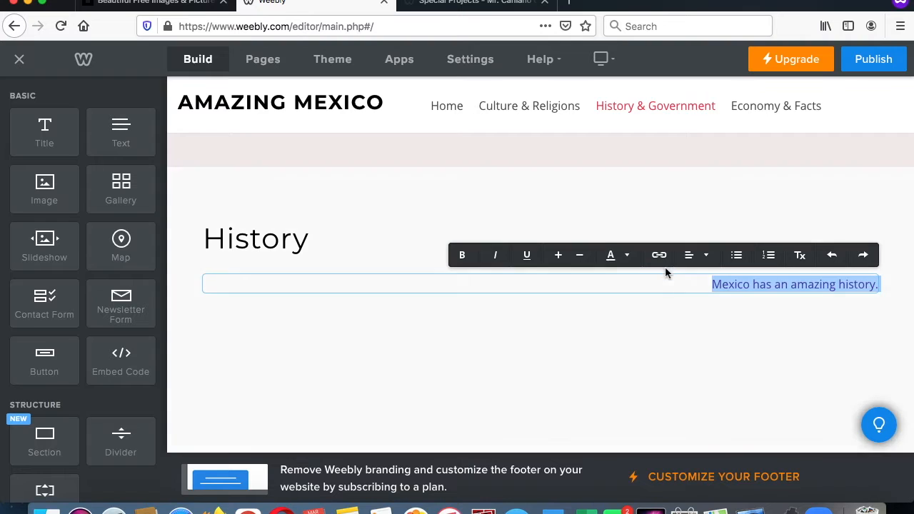
pyautogui.click(704, 257)
pyautogui.click(697, 281)
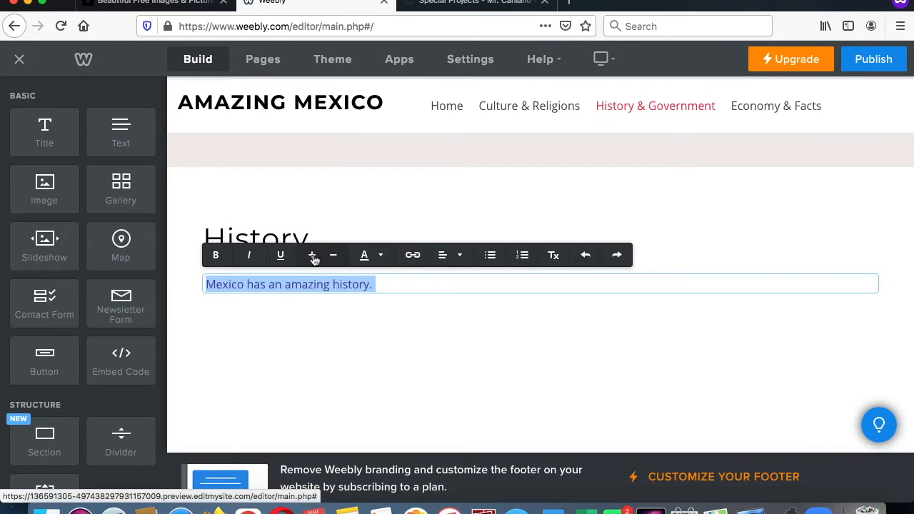
pyautogui.click(312, 255)
pyautogui.click(334, 255)
pyautogui.click(384, 327)
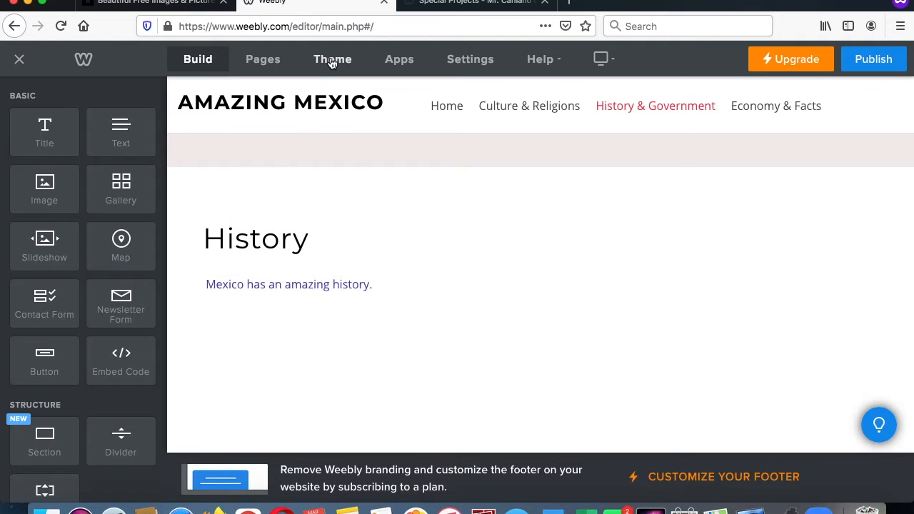
# Step: Examine the theme's font options, including the font settings for paragraph text
pyautogui.click(333, 59)
pyautogui.moveTo(243, 125)
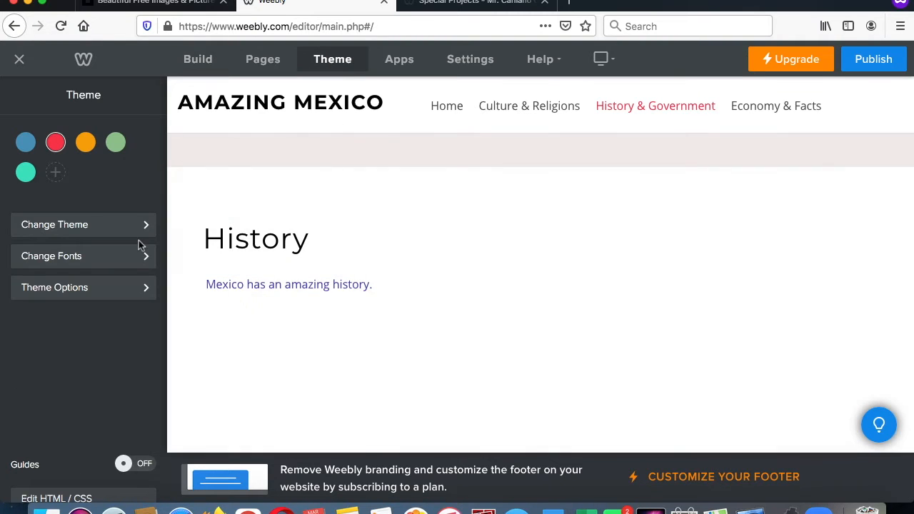
pyautogui.click(143, 264)
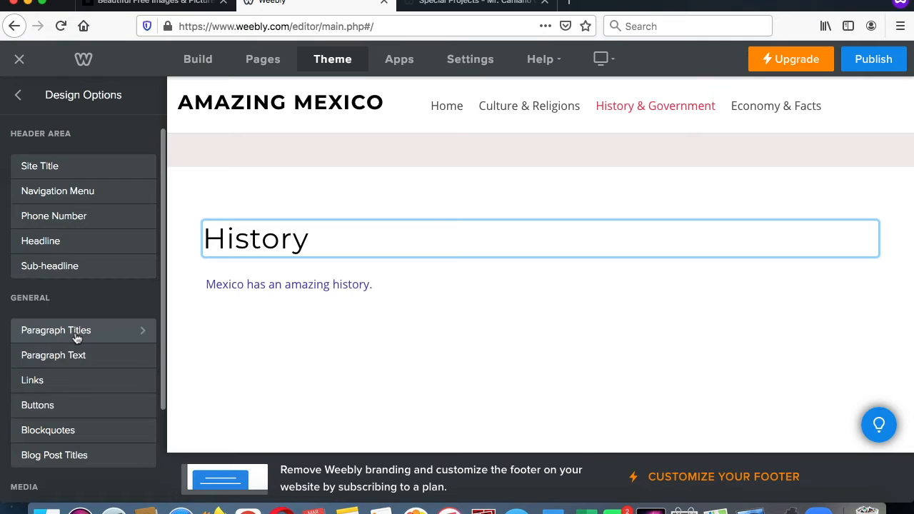
pyautogui.click(71, 355)
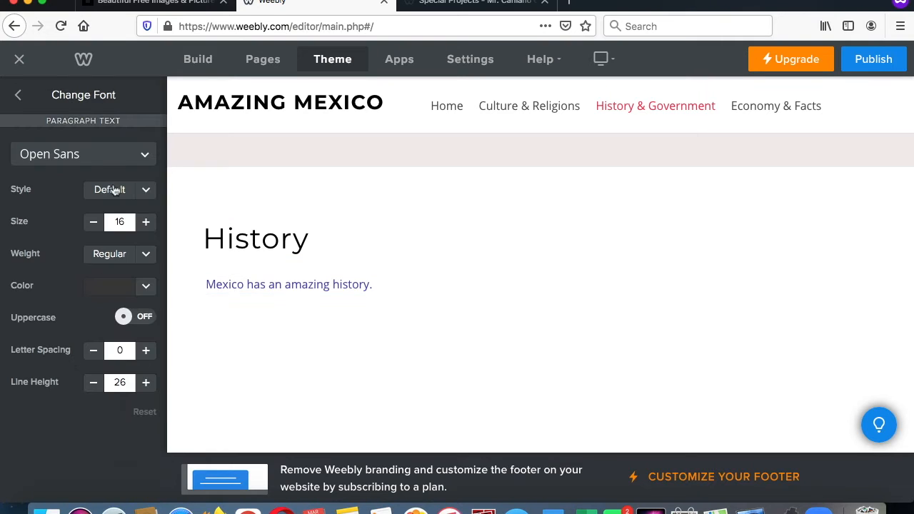
pyautogui.click(23, 95)
pyautogui.click(23, 97)
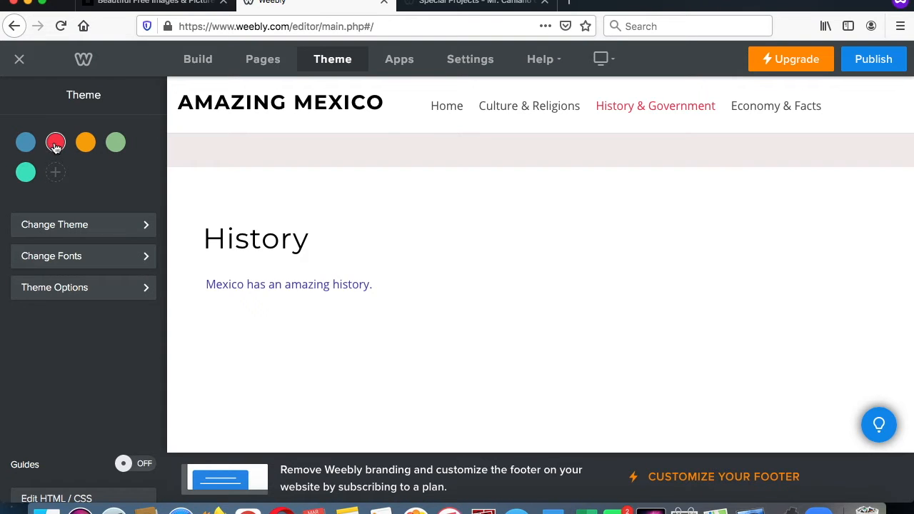
# Step: Switch the theme's color scheme to orange and return to the page elements
pyautogui.click(84, 145)
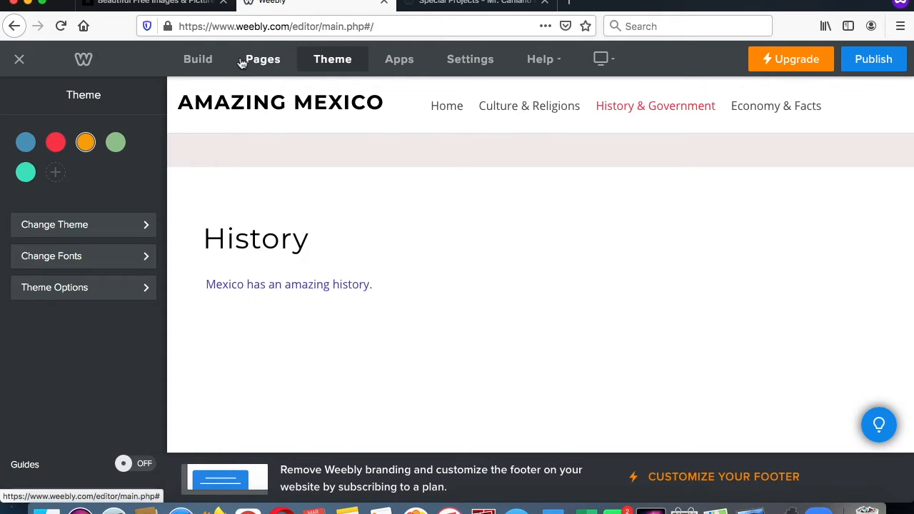
pyautogui.click(210, 63)
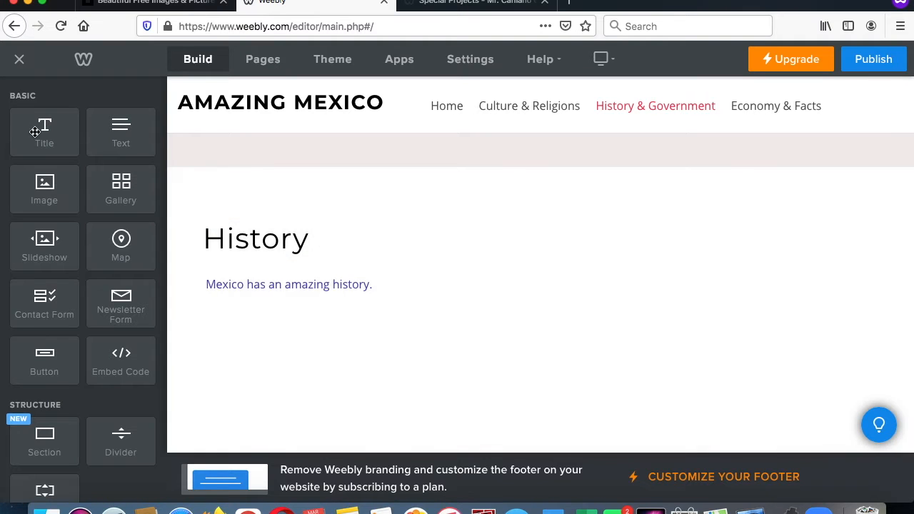
# Step: Add a title element reading "Government" below the history sentence, with an unedited text element beneath it
pyautogui.moveTo(35, 132); pyautogui.dragTo(278, 355)
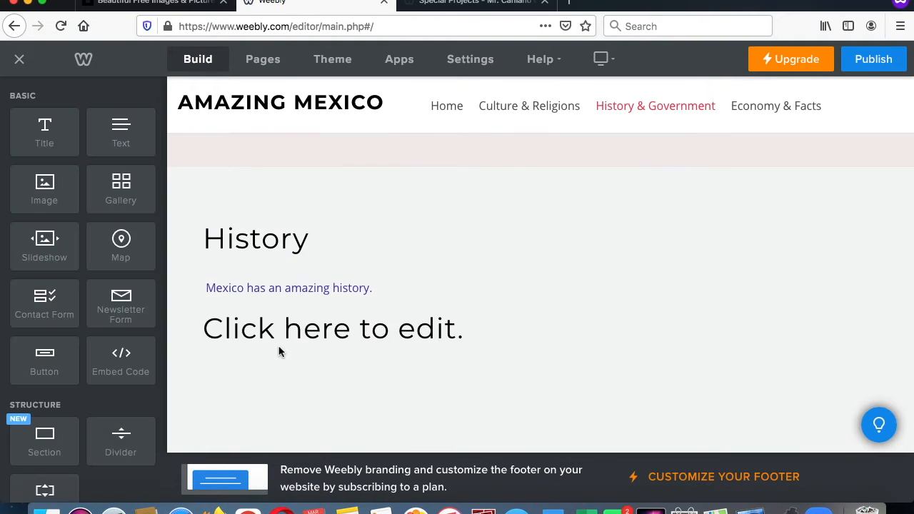
pyautogui.click(306, 326)
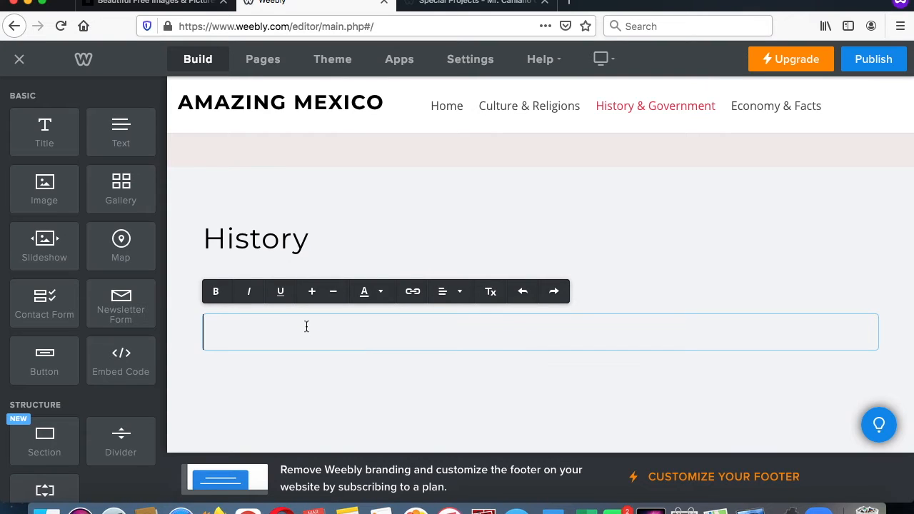
pyautogui.write('Government')
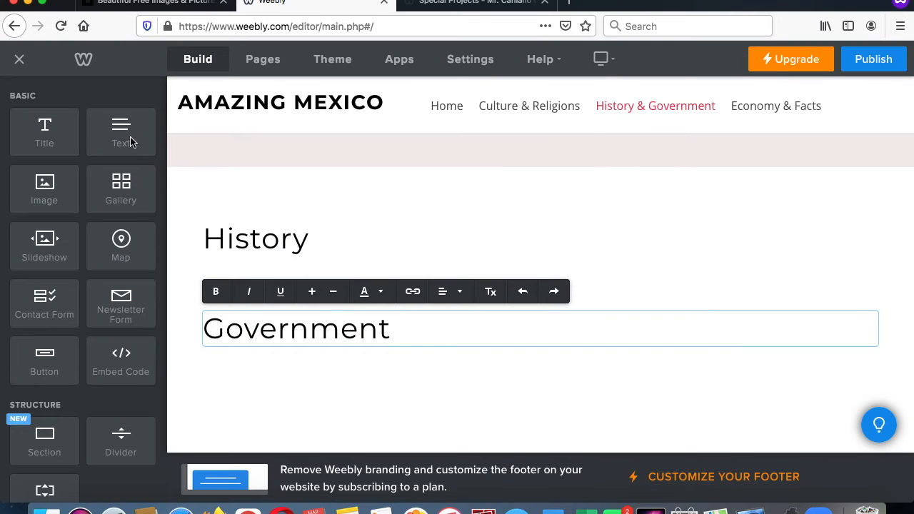
pyautogui.moveTo(131, 142); pyautogui.dragTo(247, 390)
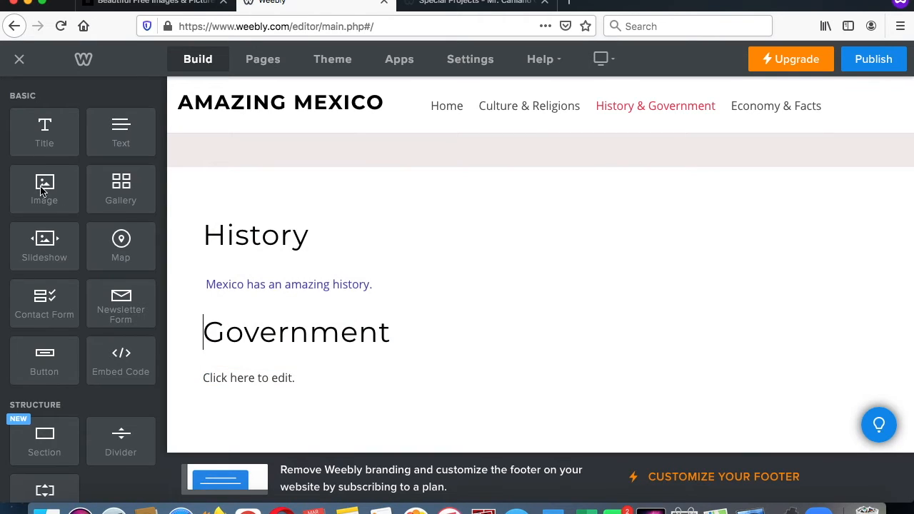
pyautogui.moveTo(43, 189); pyautogui.dragTo(241, 297)
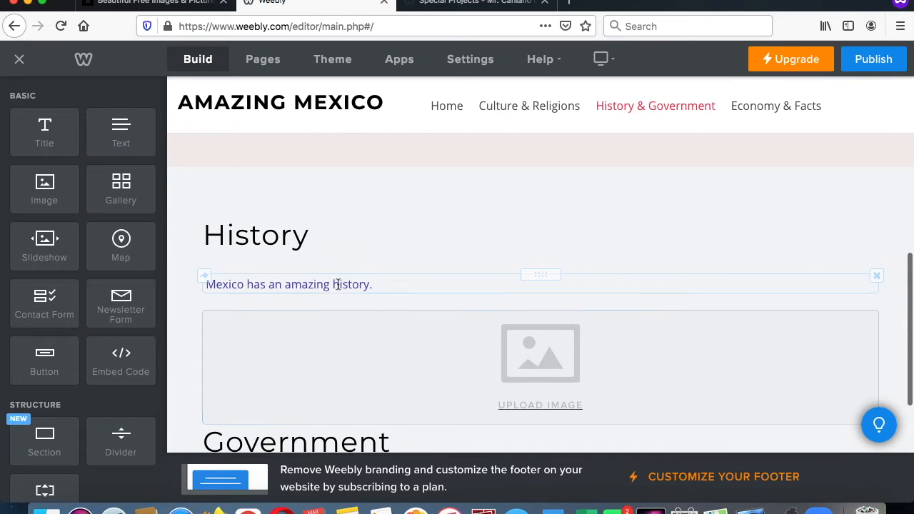
pyautogui.scroll(-2, 403, 275)
pyautogui.scroll(-1, 403, 275)
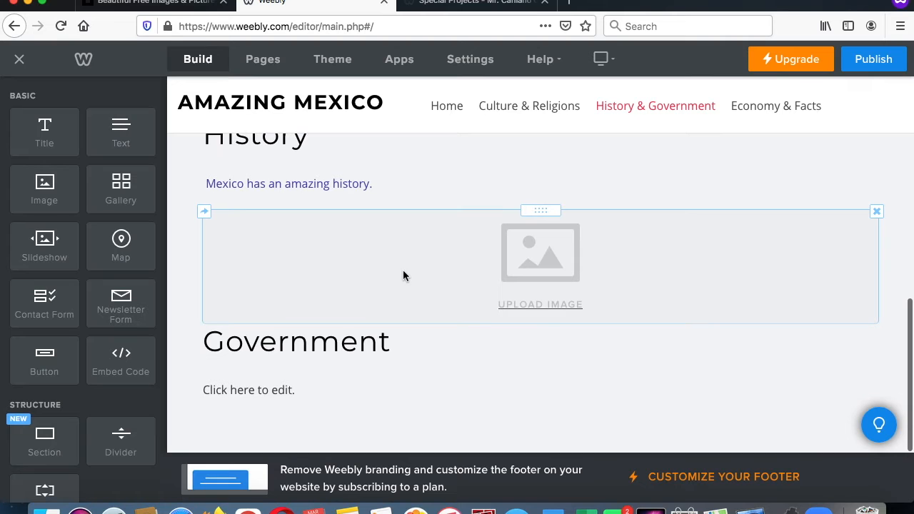
pyautogui.click(877, 212)
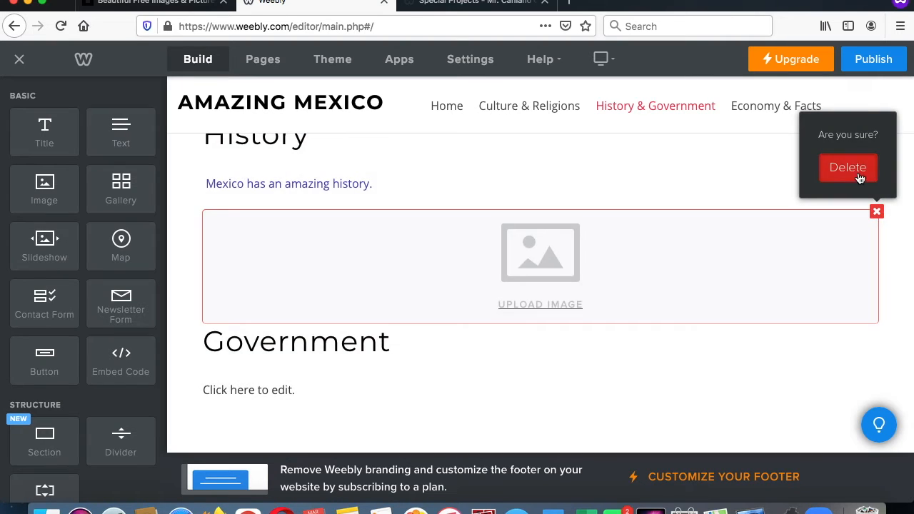
pyautogui.click(857, 175)
# Step: Add an image element between the History title and its sentence
pyautogui.moveTo(44, 193); pyautogui.dragTo(261, 286)
pyautogui.moveTo(262, 287); pyautogui.dragTo(322, 271)
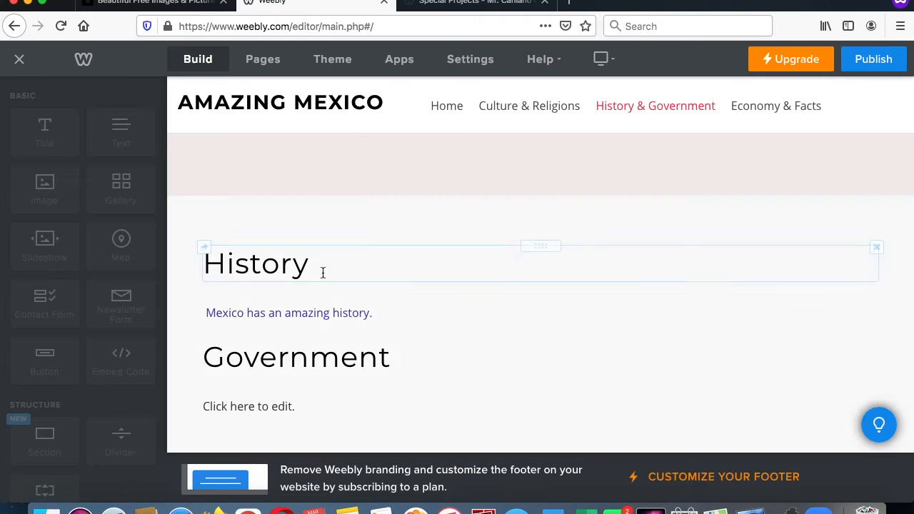
pyautogui.scroll(-3, 451, 222)
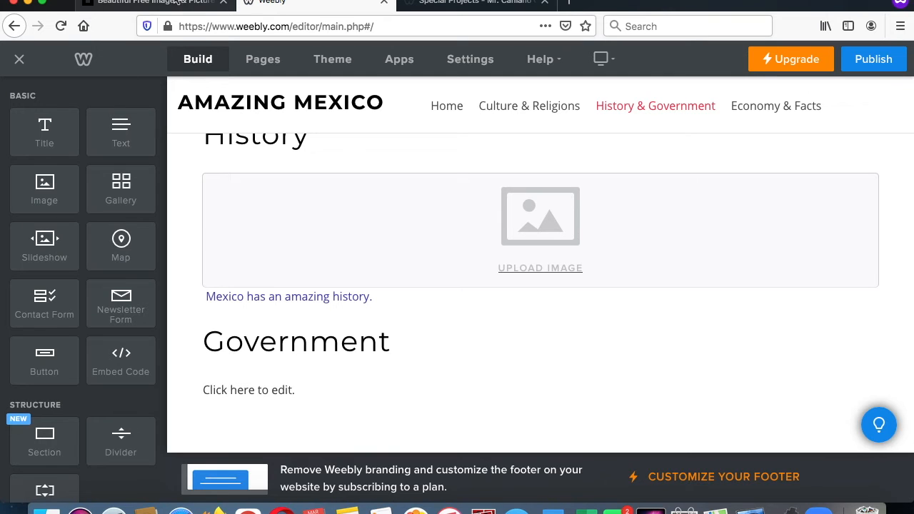
# Step: Switch to the Unsplash site, search for "mexico flag" and browse the photos for a suitable flag
pyautogui.click(171, 2)
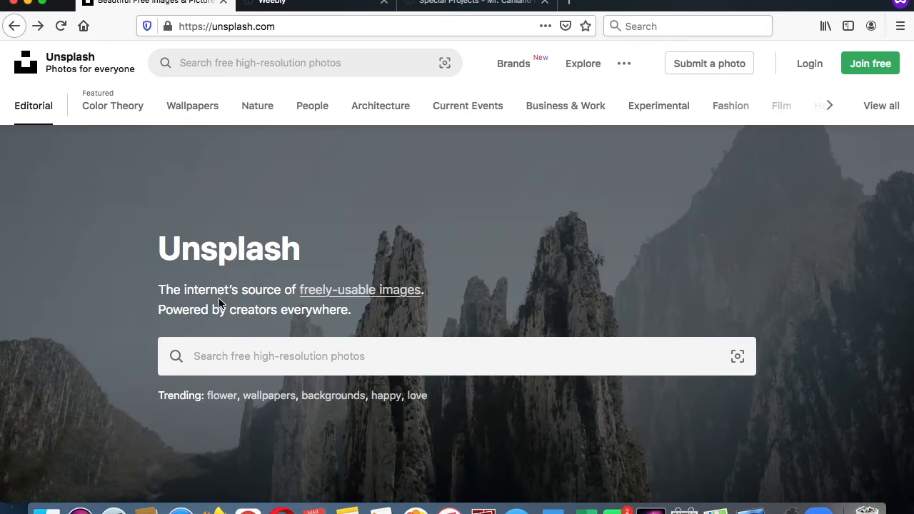
pyautogui.click(310, 347)
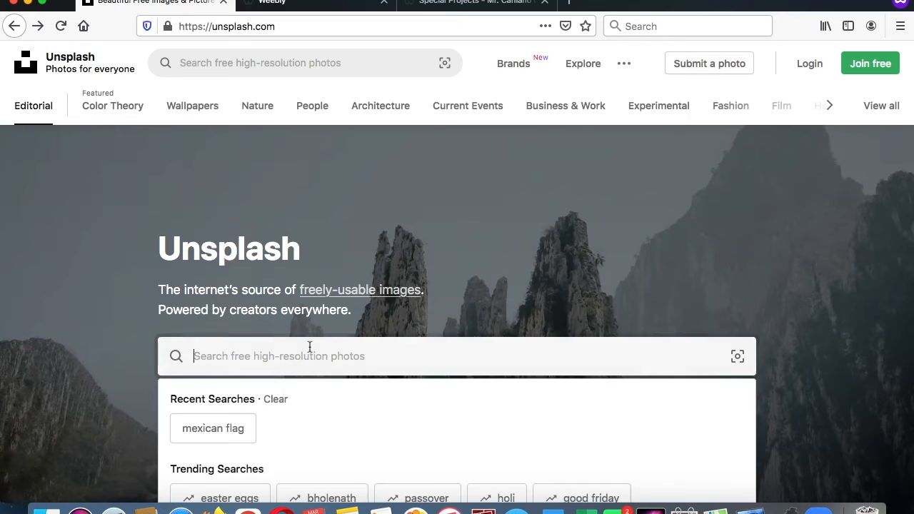
pyautogui.write('mexi')
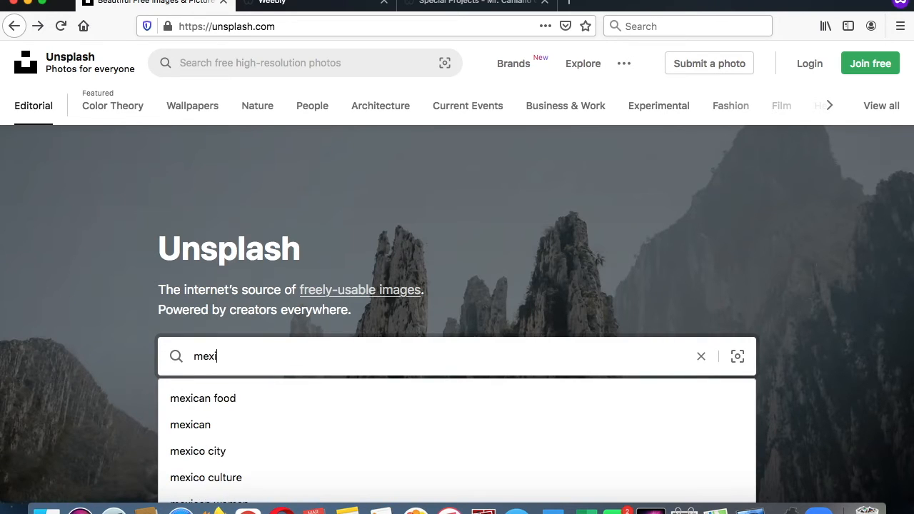
pyautogui.write('co flag')
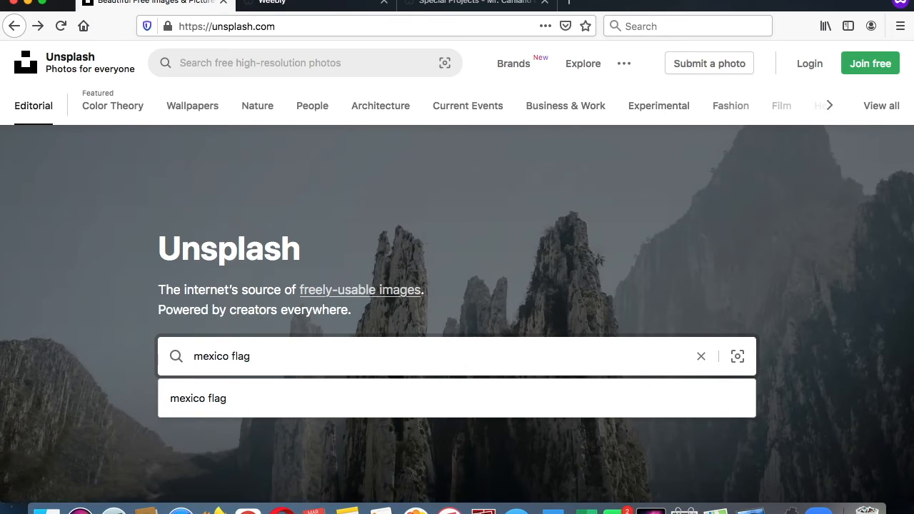
pyautogui.press('Return')
pyautogui.scroll(-5, 306, 204)
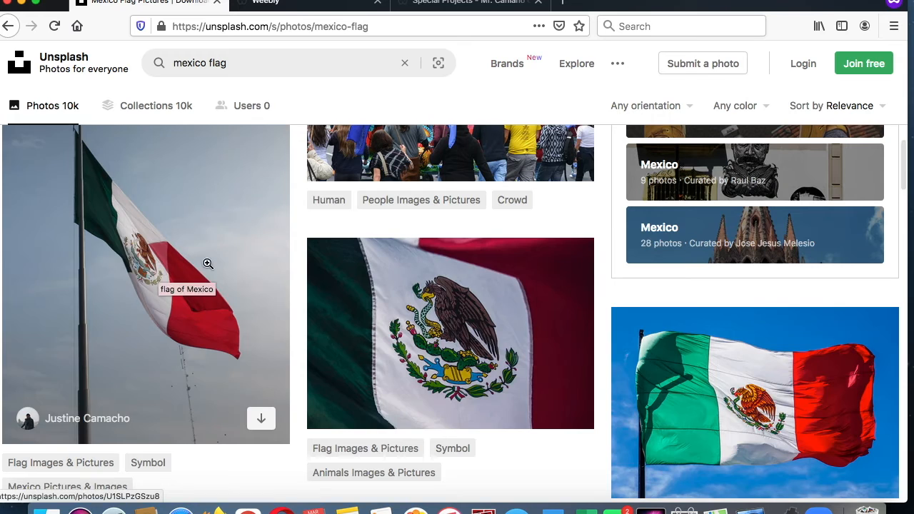
pyautogui.scroll(-1, 694, 349)
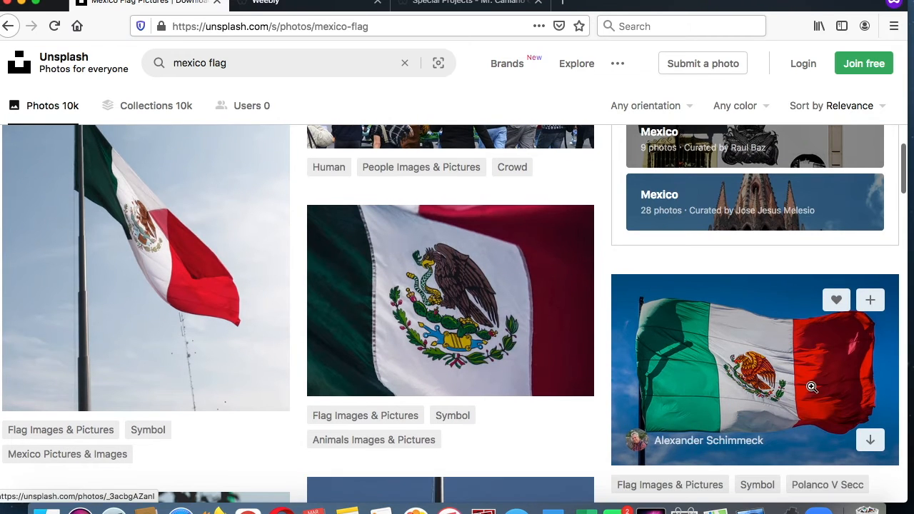
# Step: Download the photo of the Mexican flag waving against a blue sky, view it in Preview and close it
pyautogui.click(875, 440)
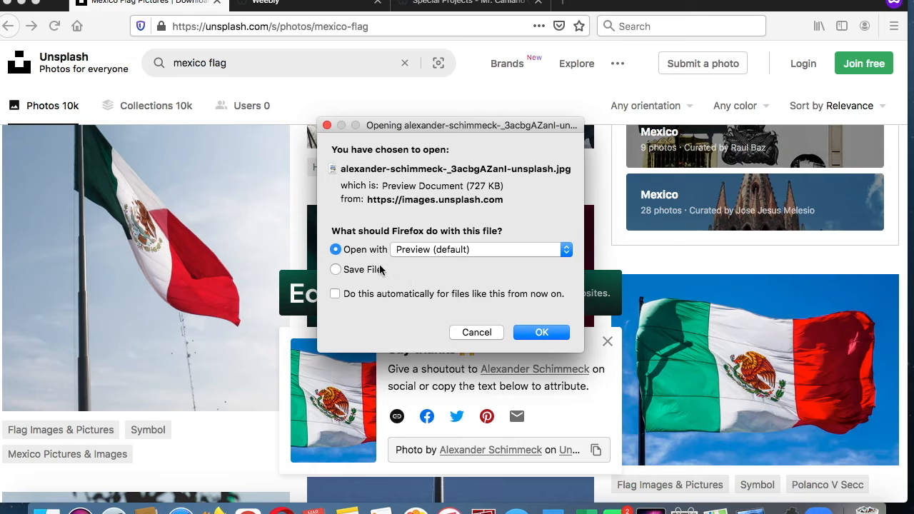
pyautogui.click(551, 336)
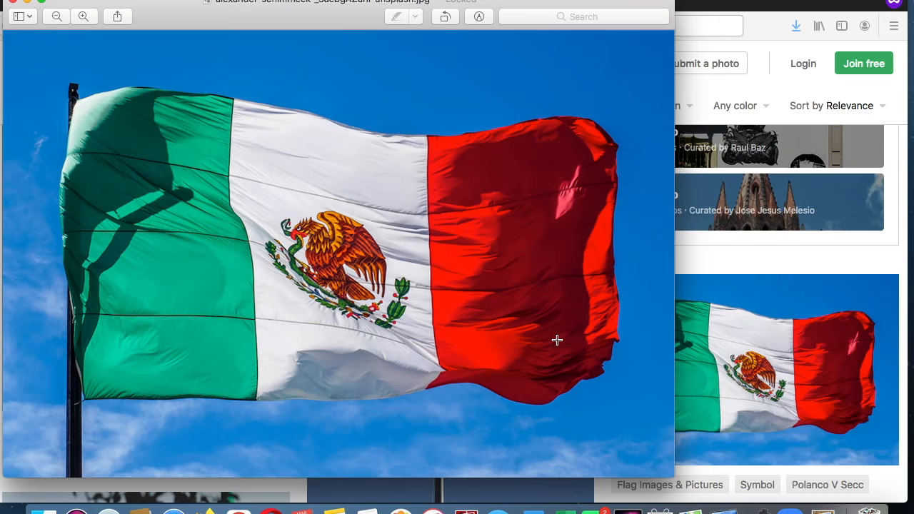
pyautogui.click(11, 3)
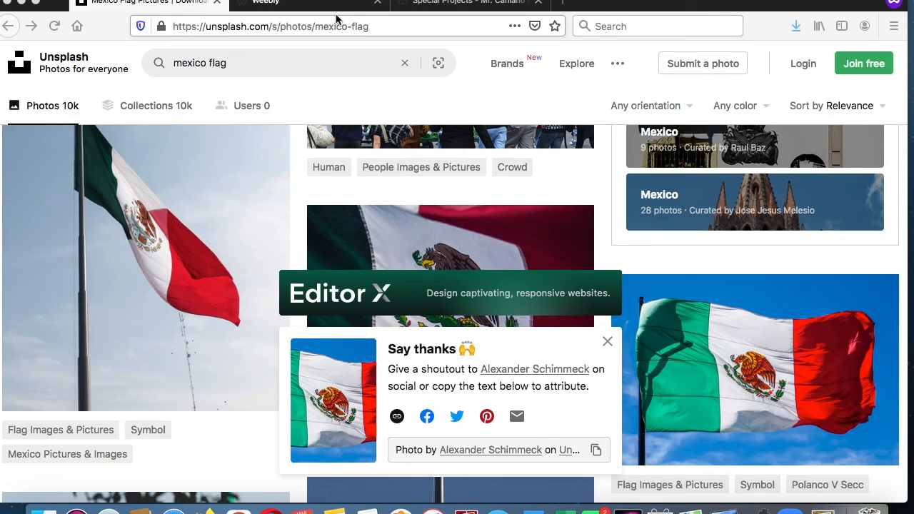
# Step: Return to the Weebly editor and add an image element between the Government title and its text
pyautogui.click(315, 6)
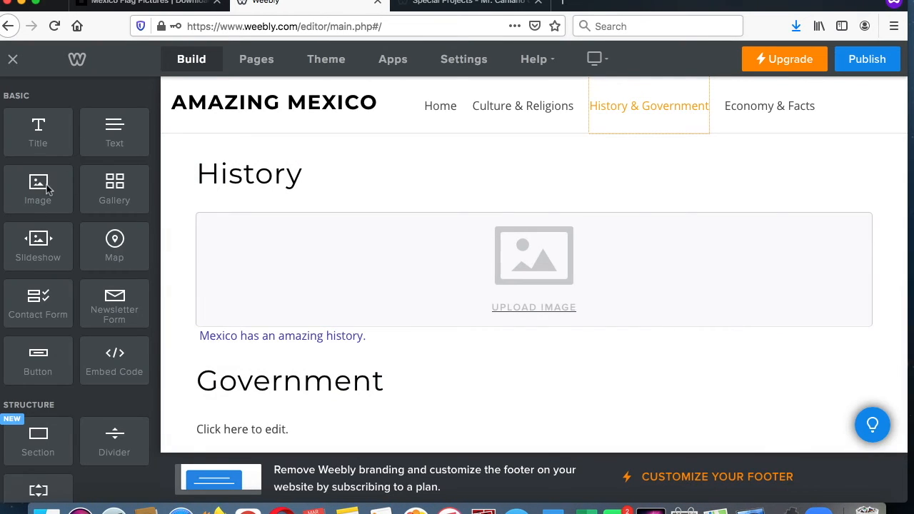
pyautogui.moveTo(43, 187); pyautogui.dragTo(471, 400)
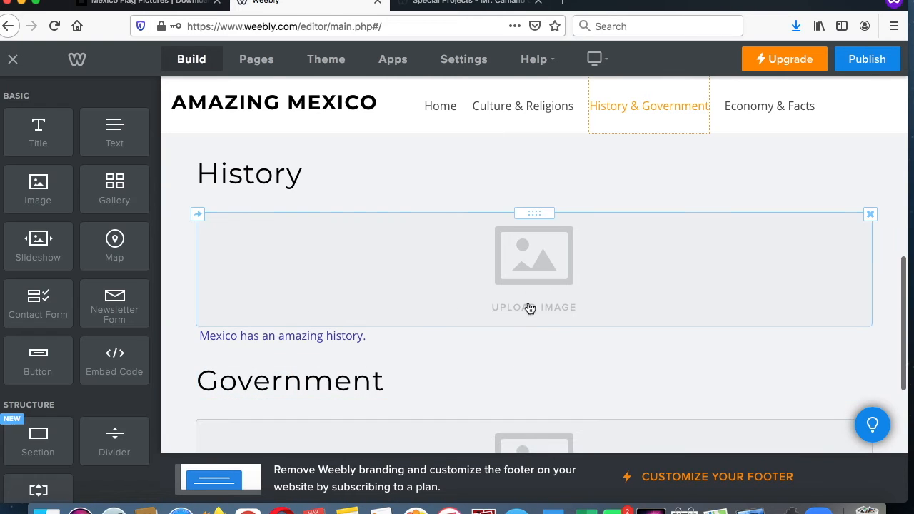
# Step: Upload the desktop picture original-1387930-1.jpg into the image element under the History title
pyautogui.click(540, 268)
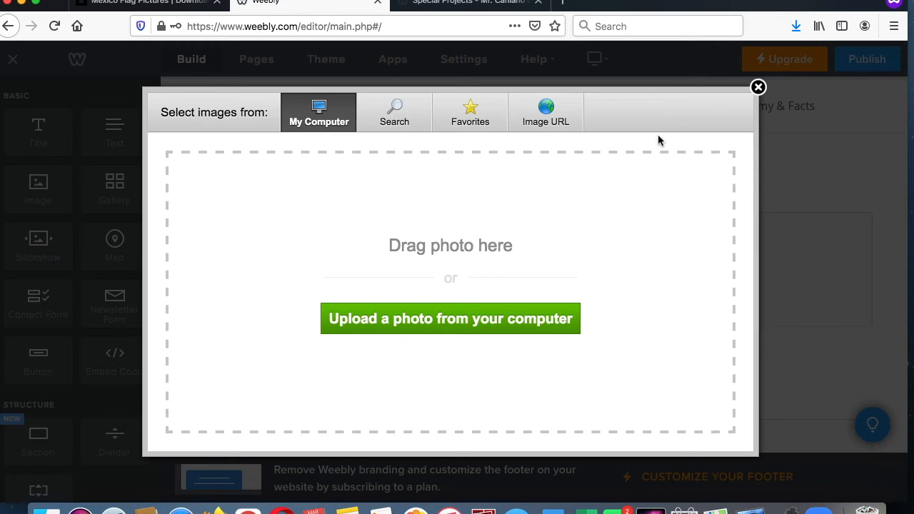
pyautogui.moveTo(756, 7); pyautogui.dragTo(679, 9)
pyautogui.moveTo(875, 73); pyautogui.dragTo(895, 118)
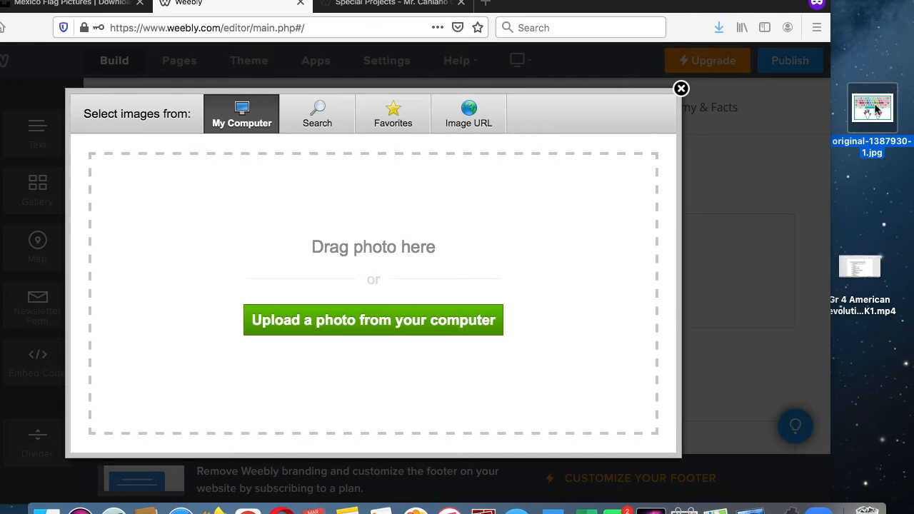
pyautogui.moveTo(880, 103); pyautogui.dragTo(386, 270)
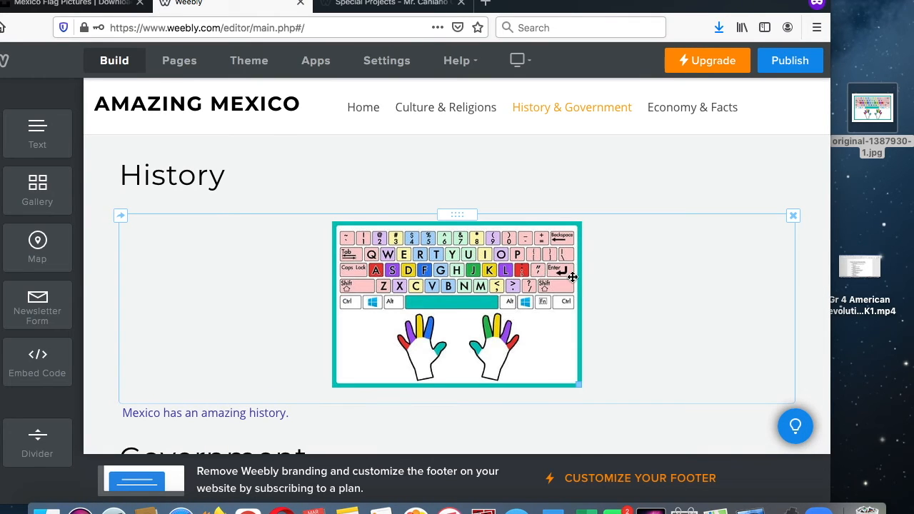
# Step: Delete the keyboard picture between the History title and its text, confirming the deletion
pyautogui.click(530, 282)
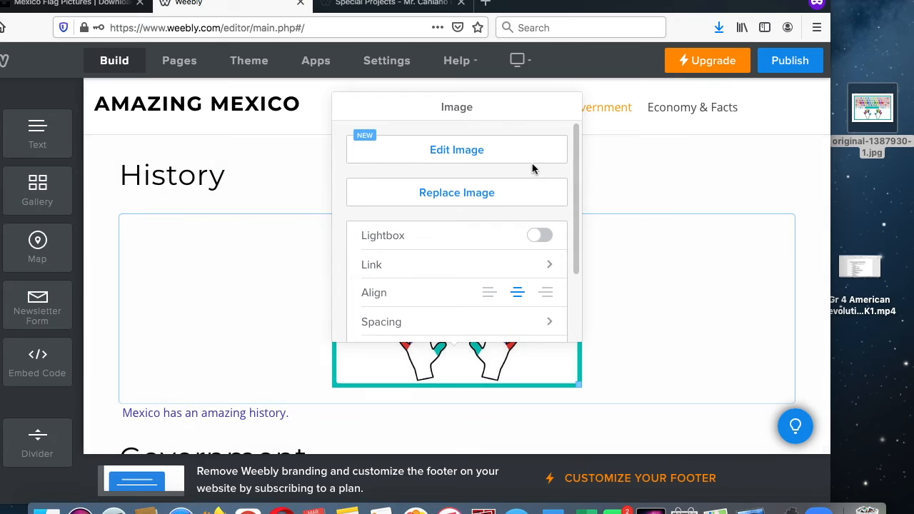
pyautogui.click(756, 227)
pyautogui.click(793, 215)
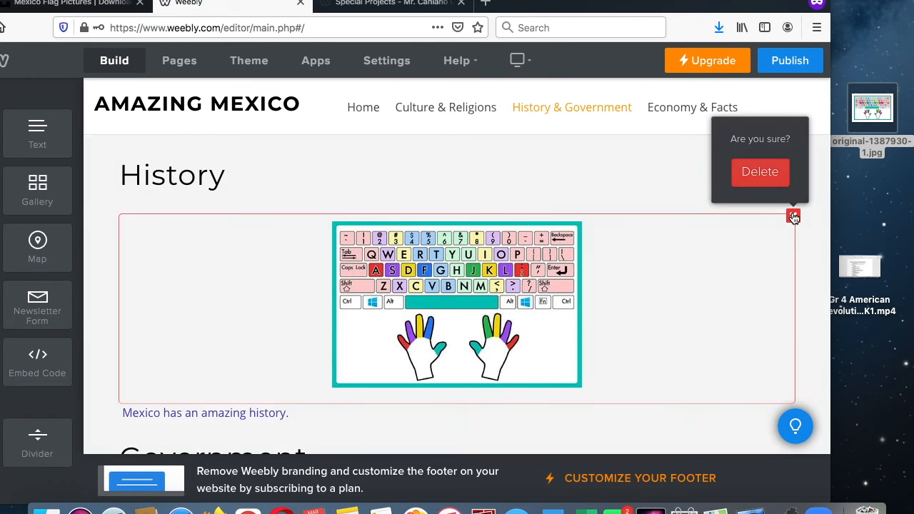
pyautogui.click(766, 184)
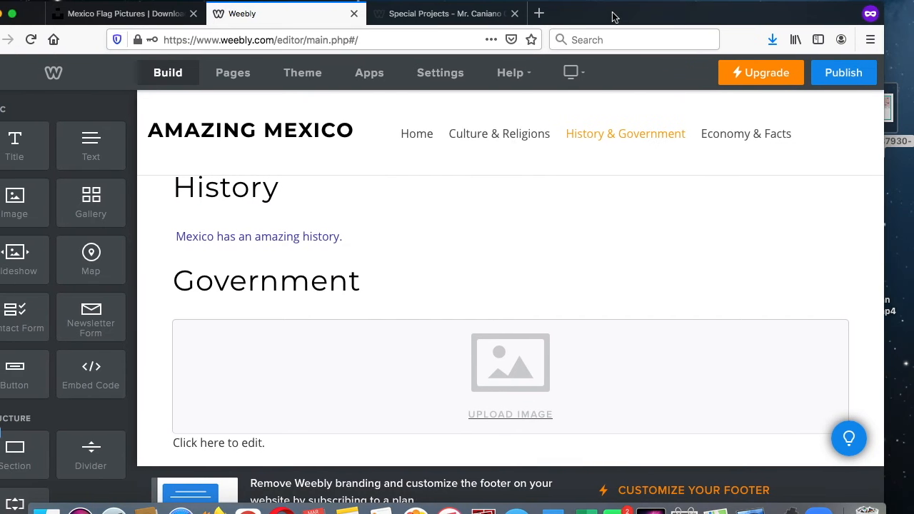
# Step: Go back to Unsplash's "mexico" results and save the Chichen Itza pyramid photo to the Desktop as a WebP image
pyautogui.click(118, 4)
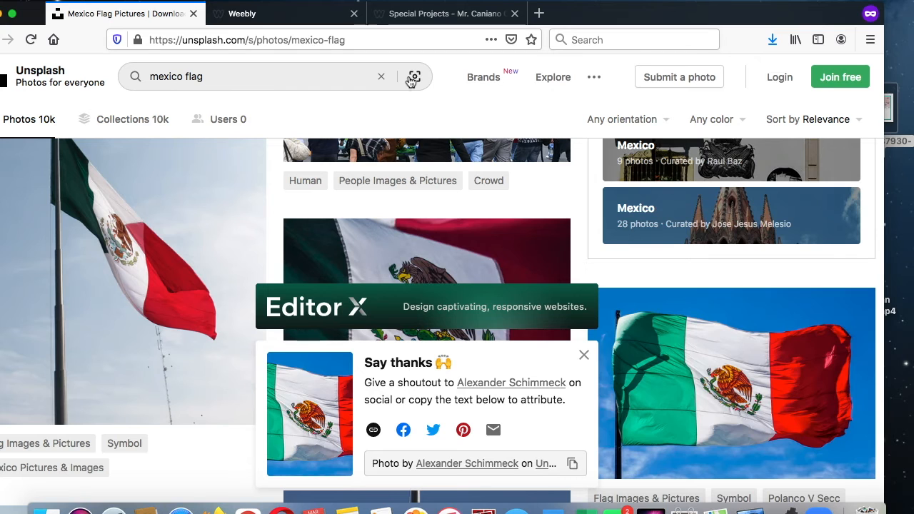
pyautogui.press('super+Left')
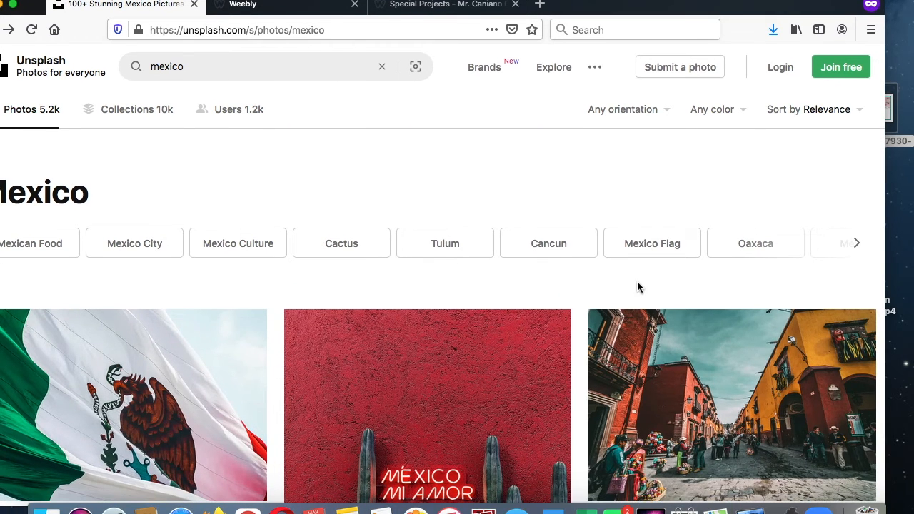
pyautogui.scroll(-5, 637, 280)
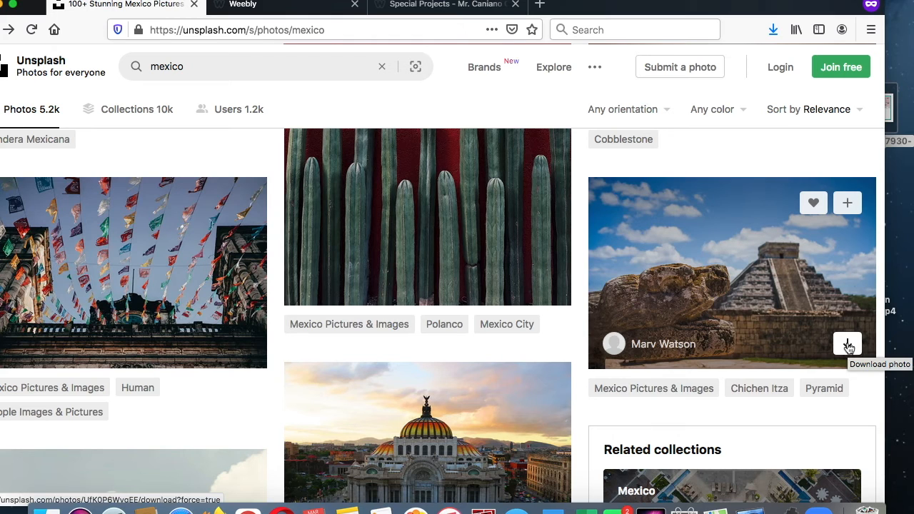
pyautogui.rightClick(765, 288)
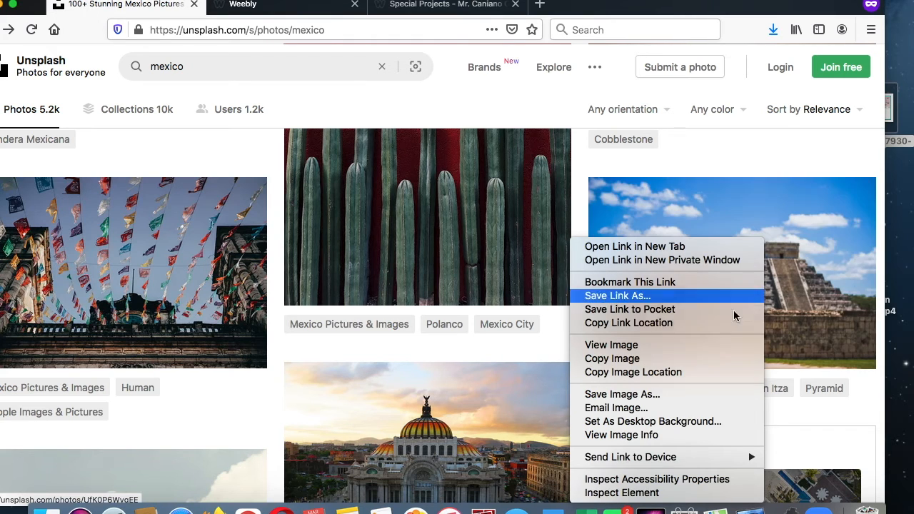
pyautogui.click(690, 394)
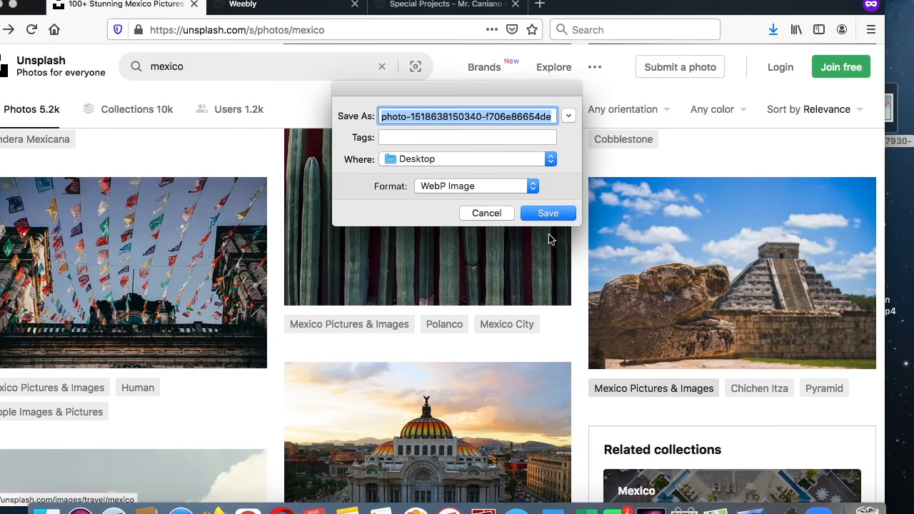
pyautogui.click(556, 214)
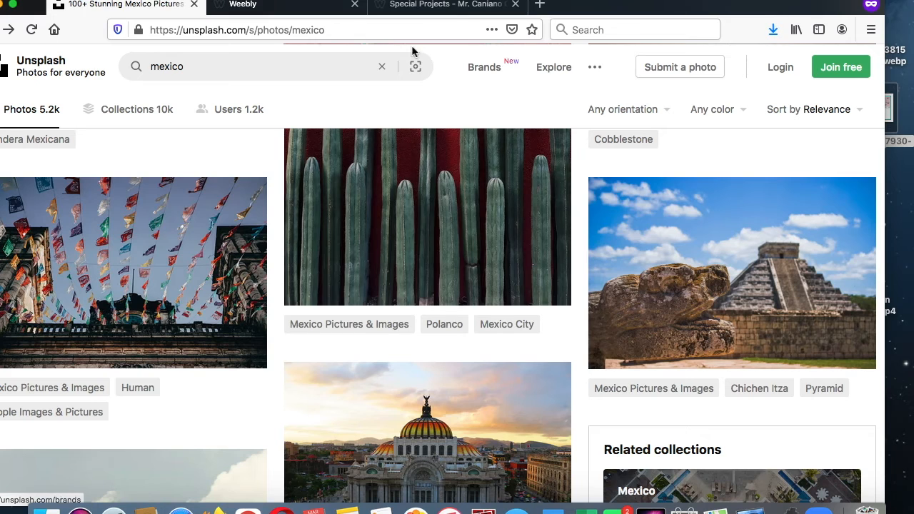
# Step: Return to the Weebly editor and try to place the saved WebP photo from the desktop onto the page near the History title
pyautogui.click(321, 12)
pyautogui.moveTo(628, 6); pyautogui.dragTo(585, 6)
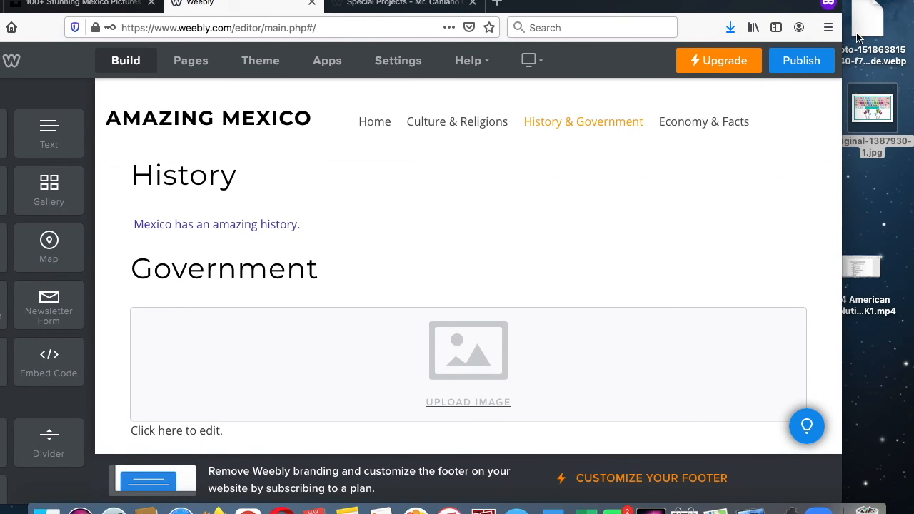
pyautogui.moveTo(874, 28); pyautogui.dragTo(763, 189)
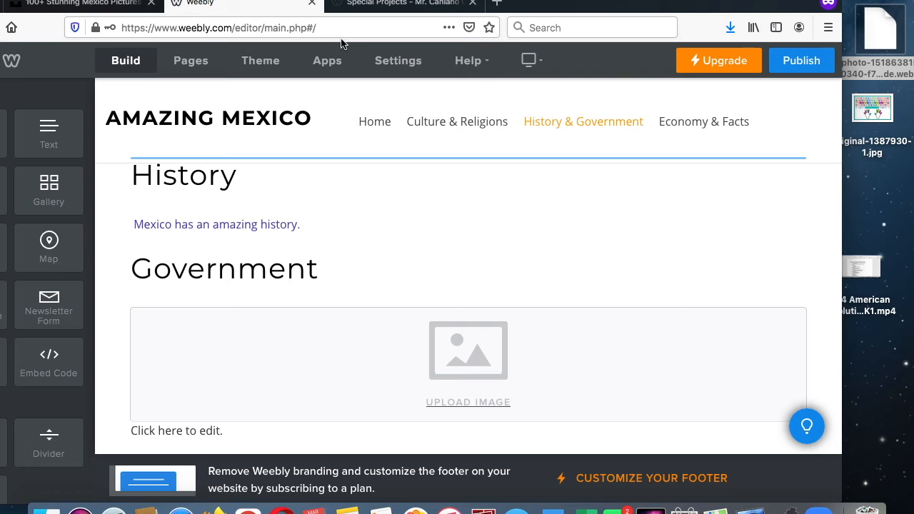
pyautogui.click(82, 3)
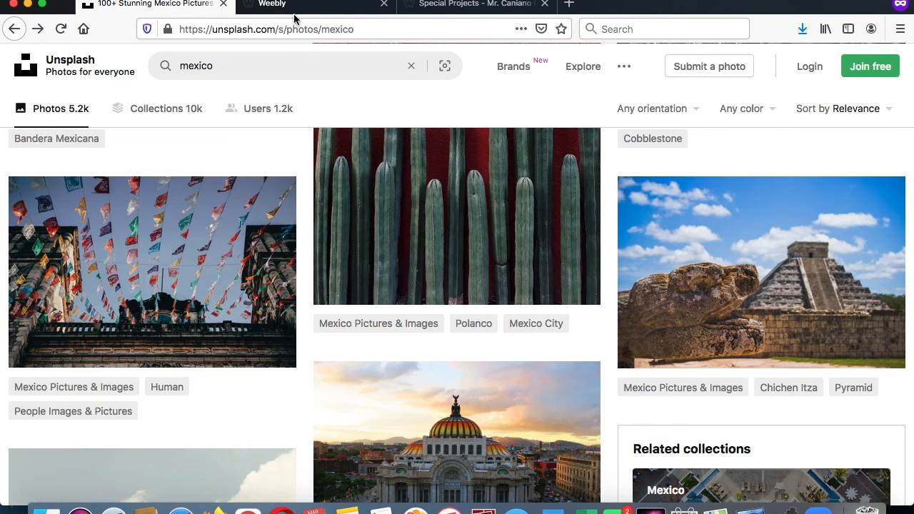
pyautogui.click(328, 6)
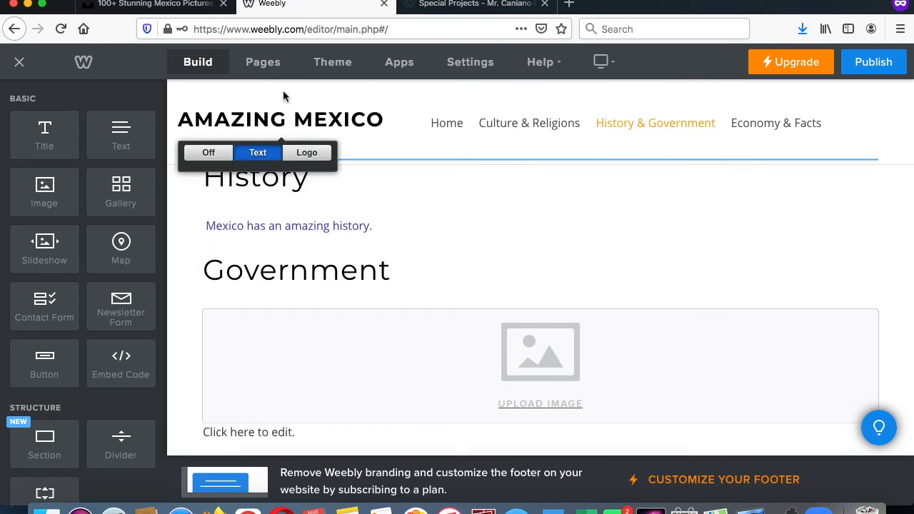
# Step: Add a new standard page to the site, keeping its default name
pyautogui.click(270, 64)
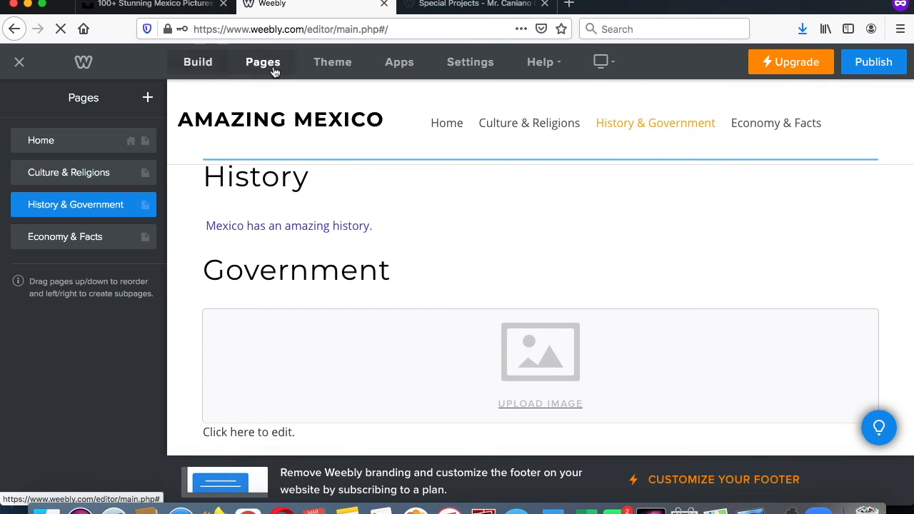
pyautogui.click(148, 99)
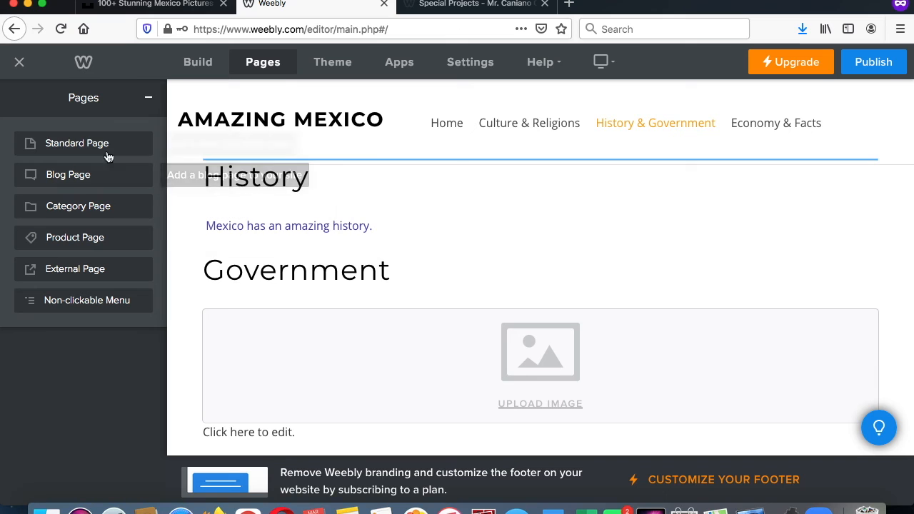
pyautogui.click(76, 147)
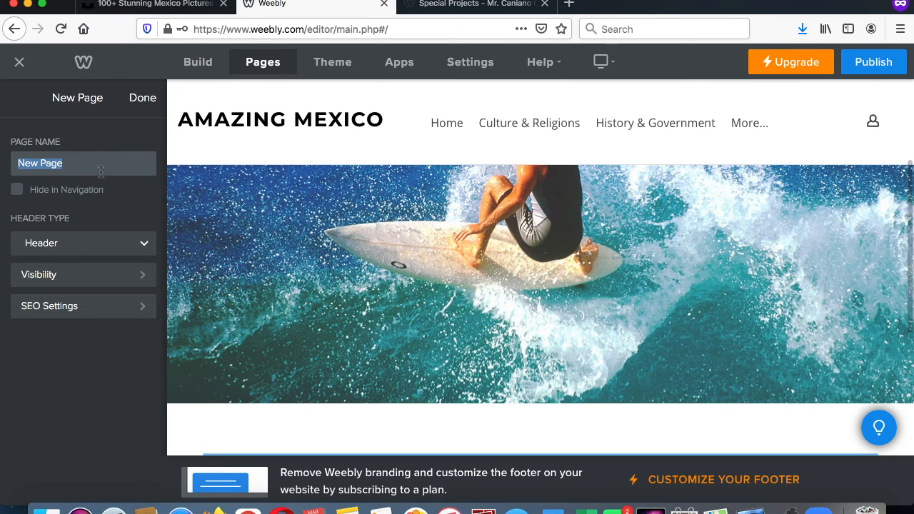
pyautogui.click(143, 104)
# Step: Open the settings of the newly added page and delete it, confirming the deletion
pyautogui.click(100, 279)
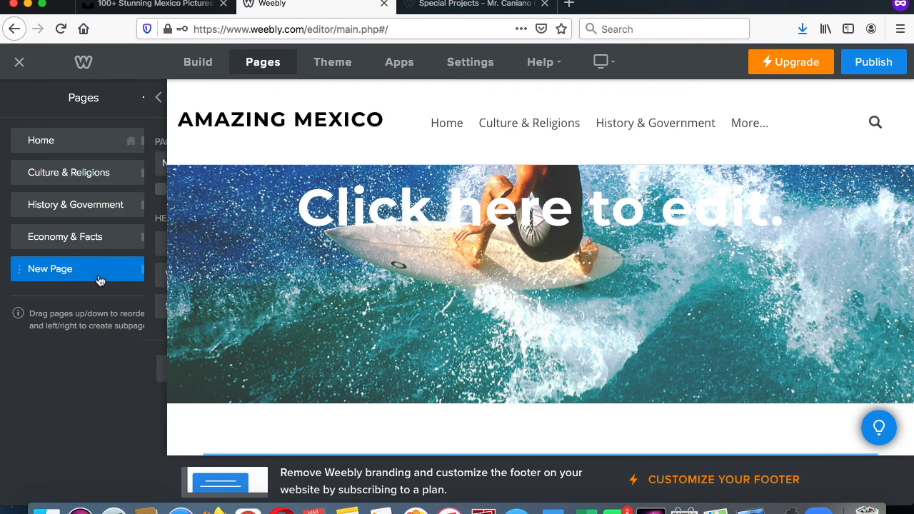
pyautogui.rightClick(108, 368)
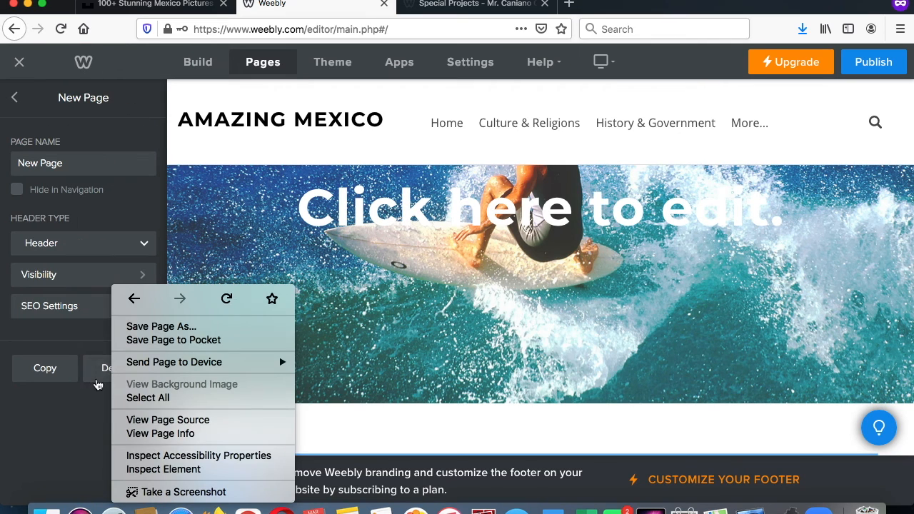
pyautogui.click(98, 385)
pyautogui.click(96, 379)
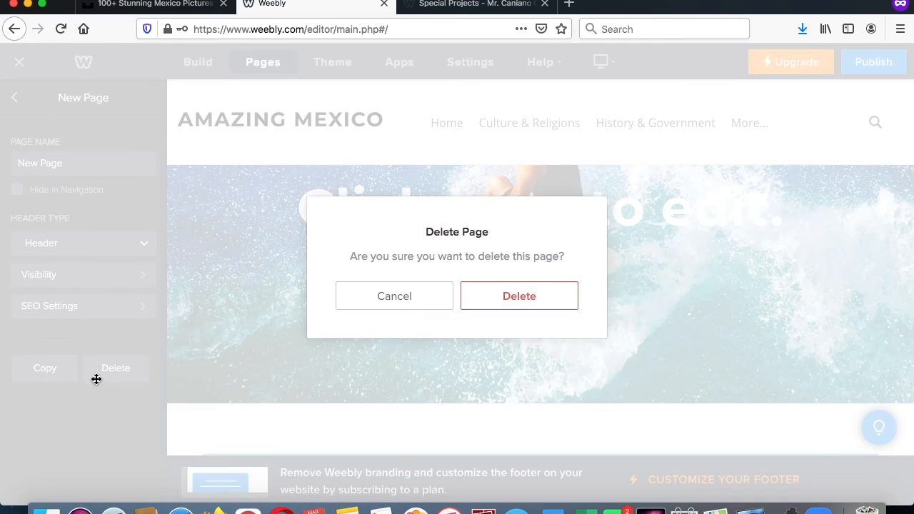
pyautogui.click(512, 299)
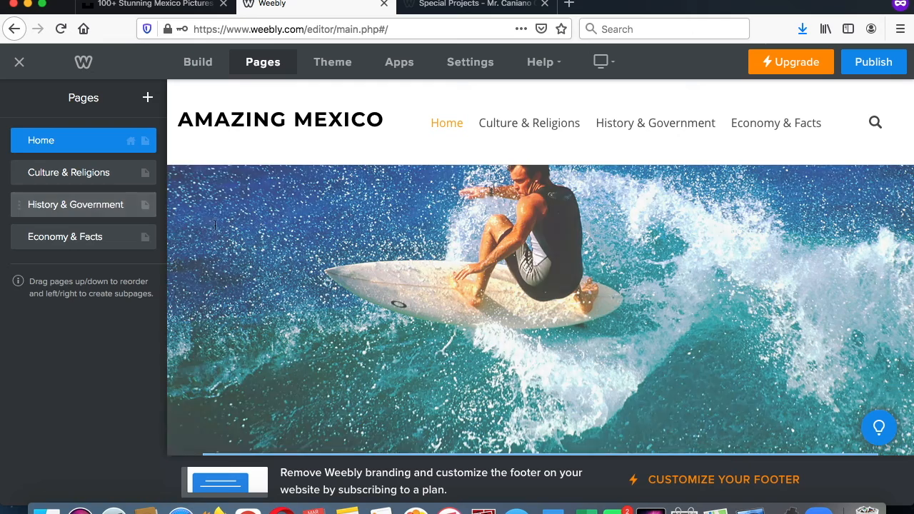
# Step: Reopen the History & Government page for building and look over the available elements and the page's History and Government sections
pyautogui.click(99, 207)
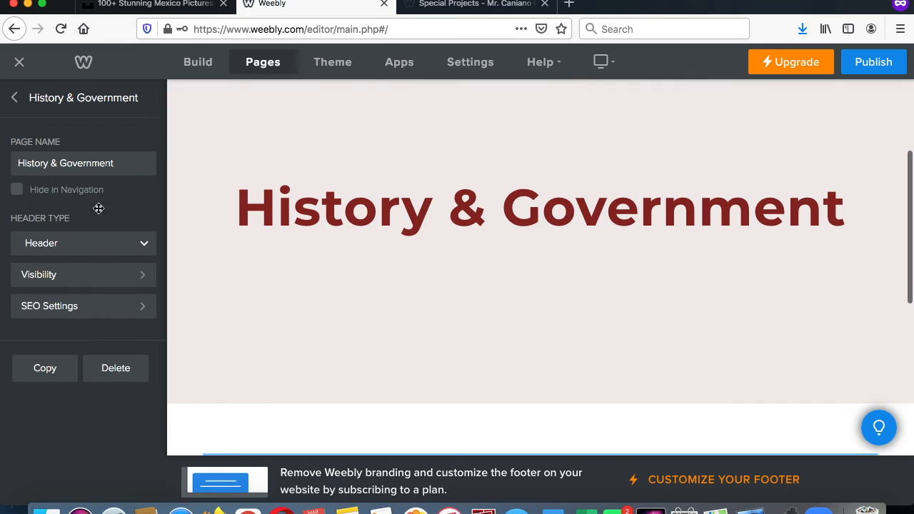
pyautogui.click(205, 70)
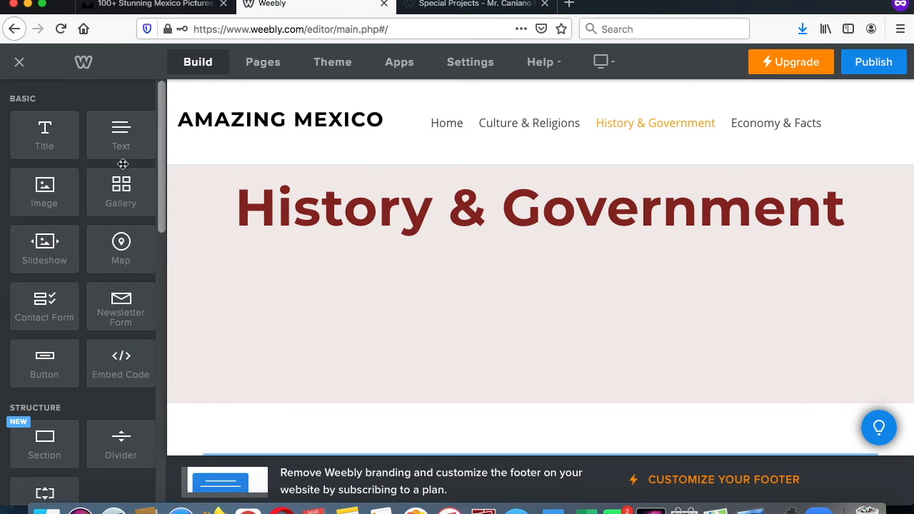
pyautogui.scroll(-10, 123, 164)
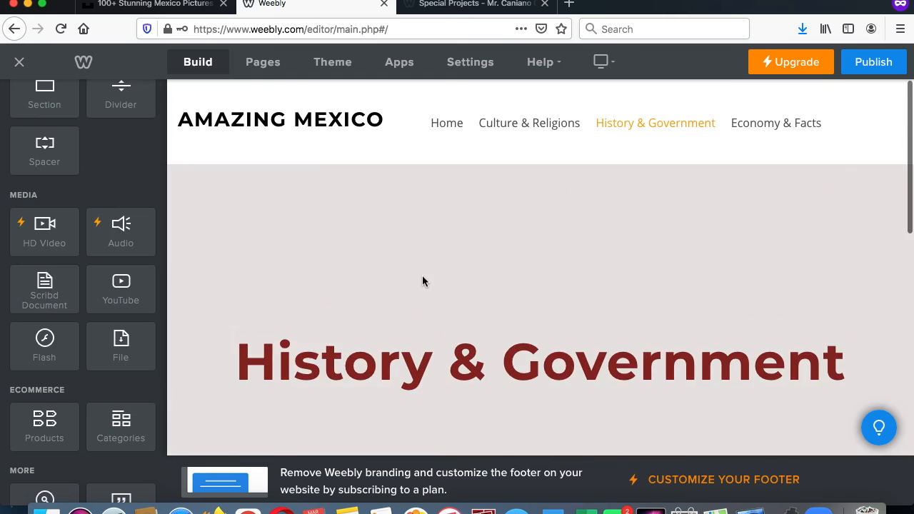
pyautogui.scroll(-6, 422, 280)
pyautogui.scroll(1, 400, 264)
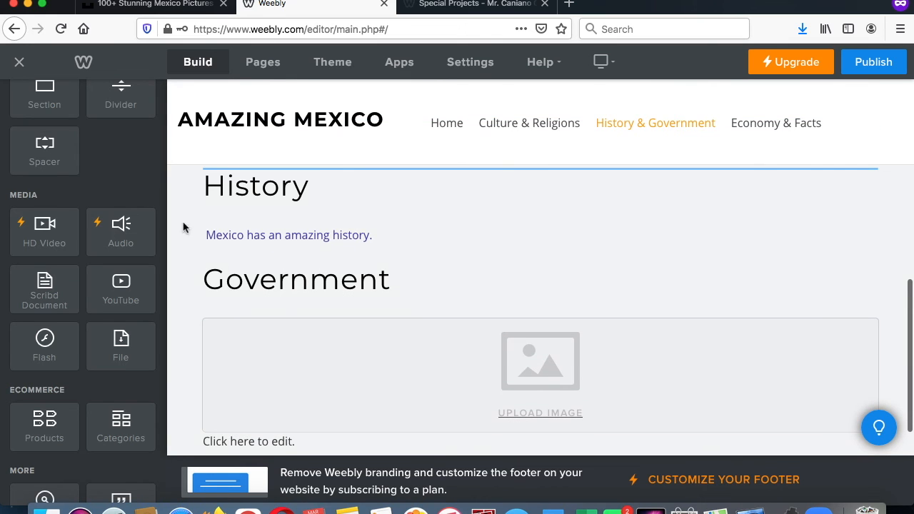
pyautogui.scroll(10, 57, 210)
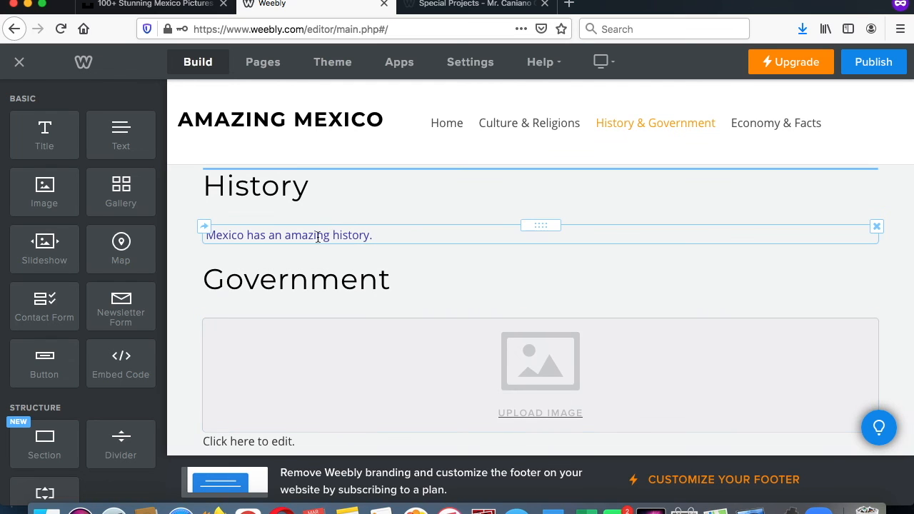
# Step: Open the text under the History title for editing
pyautogui.click(335, 237)
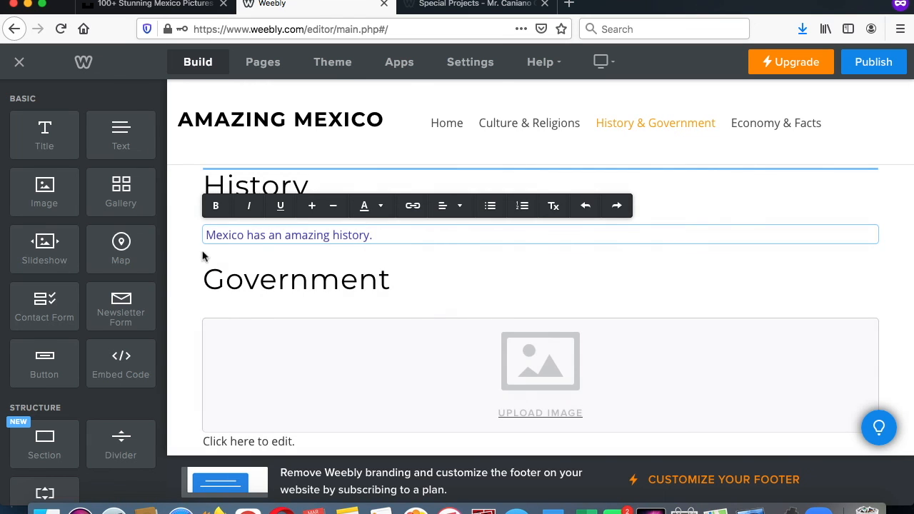
pyautogui.click(444, 205)
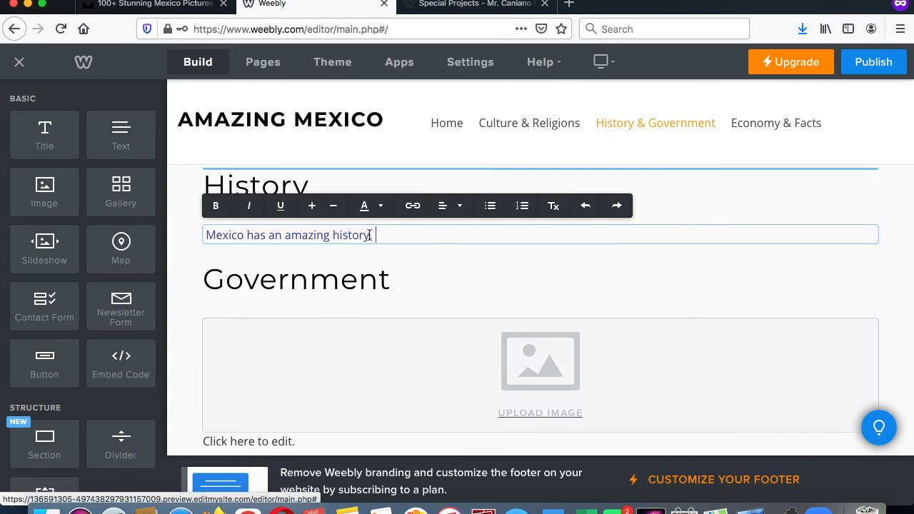